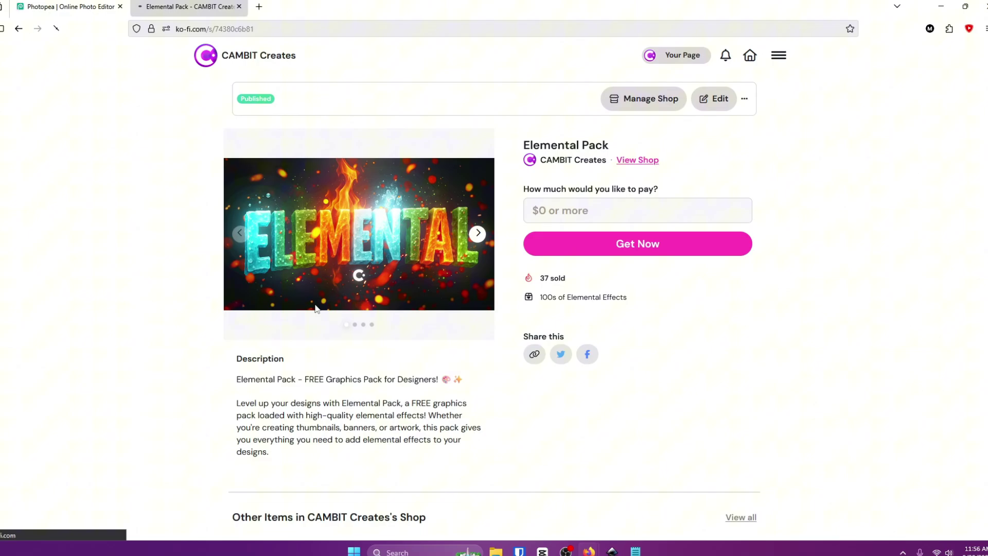
# Return to the CAMBIT Creates Ko-fi shop page and browse its products.
pyautogui.hotkey('alt', 'Left')
pyautogui.scroll(-3, 437, 303)
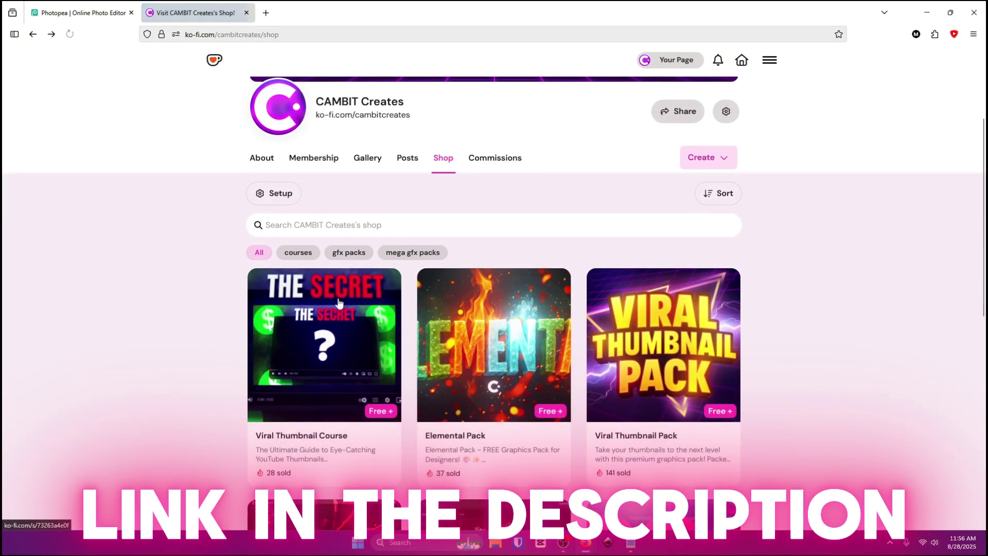
pyautogui.scroll(-8, 338, 303)
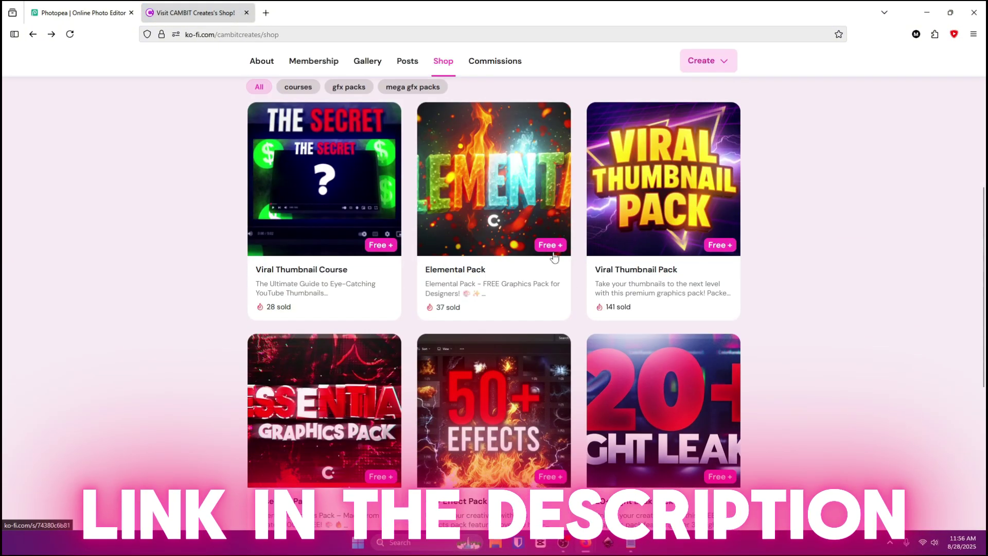
pyautogui.scroll(4, 404, 262)
pyautogui.scroll(4, 419, 296)
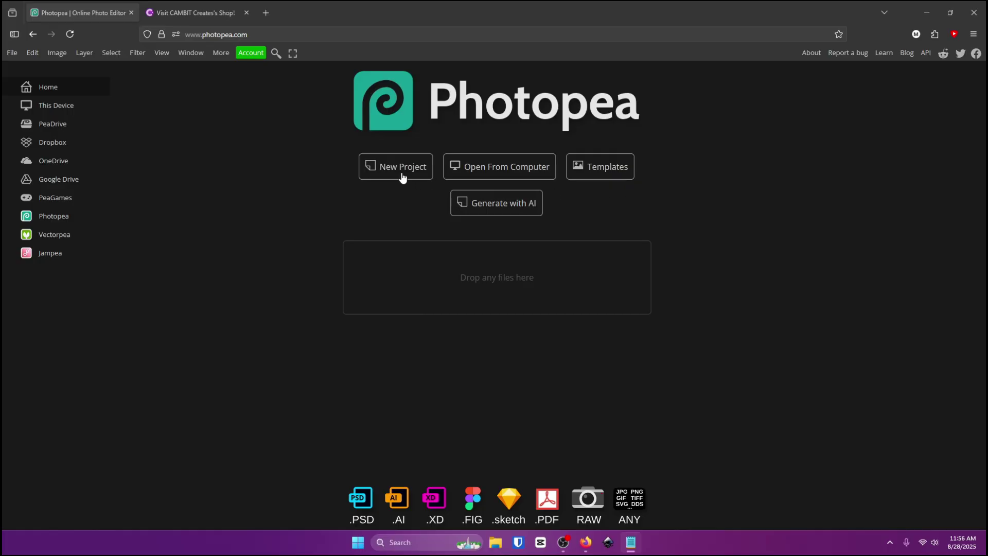
# Create a blank 1280×720 Youtube Thumbnail document in Photopea, then switch to ChatGPT.
pyautogui.click(403, 177)
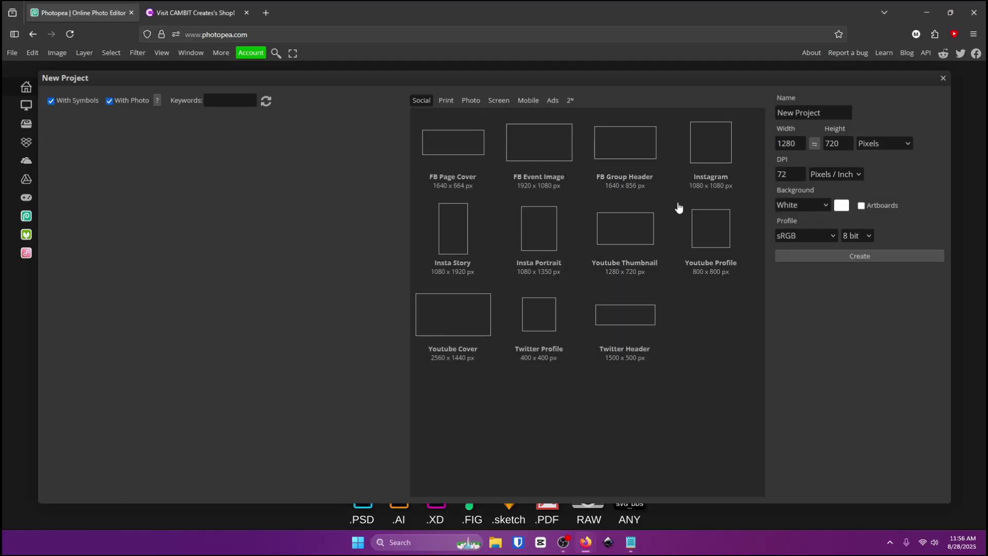
pyautogui.click(624, 245)
pyautogui.click(803, 259)
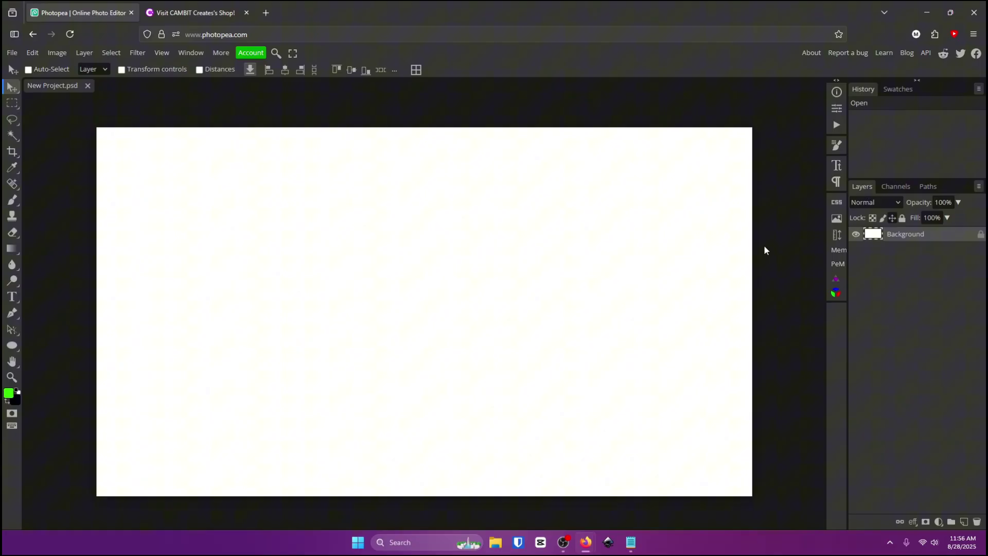
pyautogui.moveTo(586, 540)
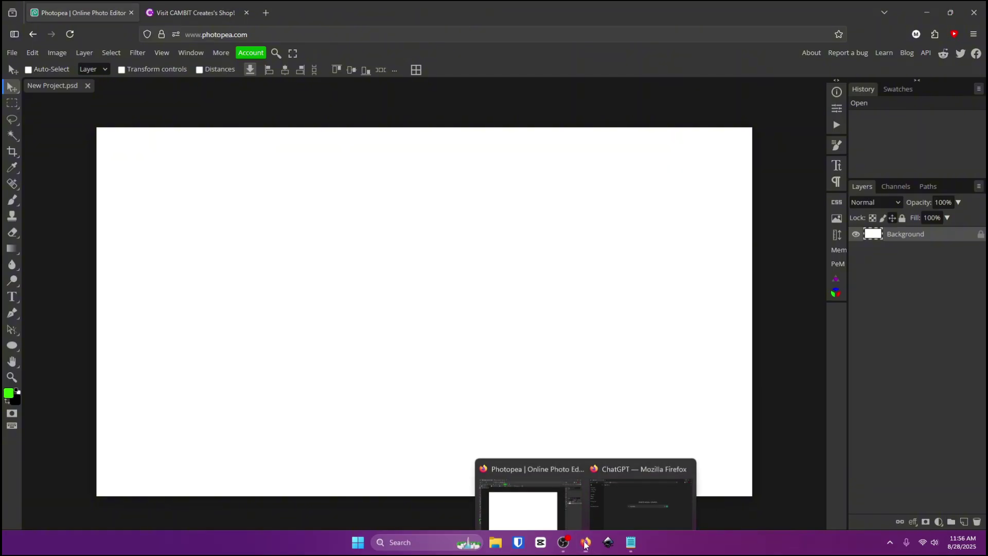
pyautogui.click(645, 501)
# Prompt ChatGPT with 'generate me 3D bold thick font, fire text, that says TEXT'.
pyautogui.write('generate me')
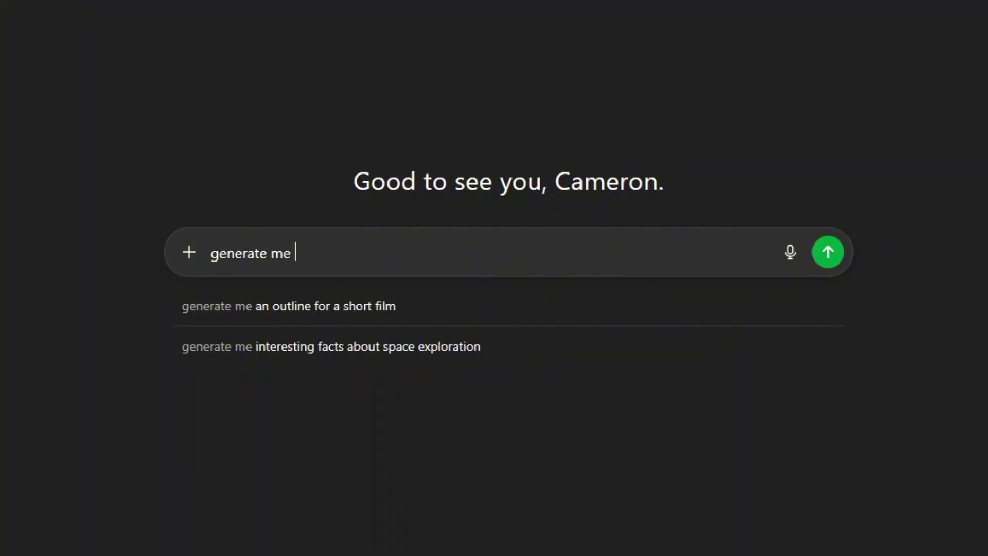
pyautogui.write('3')
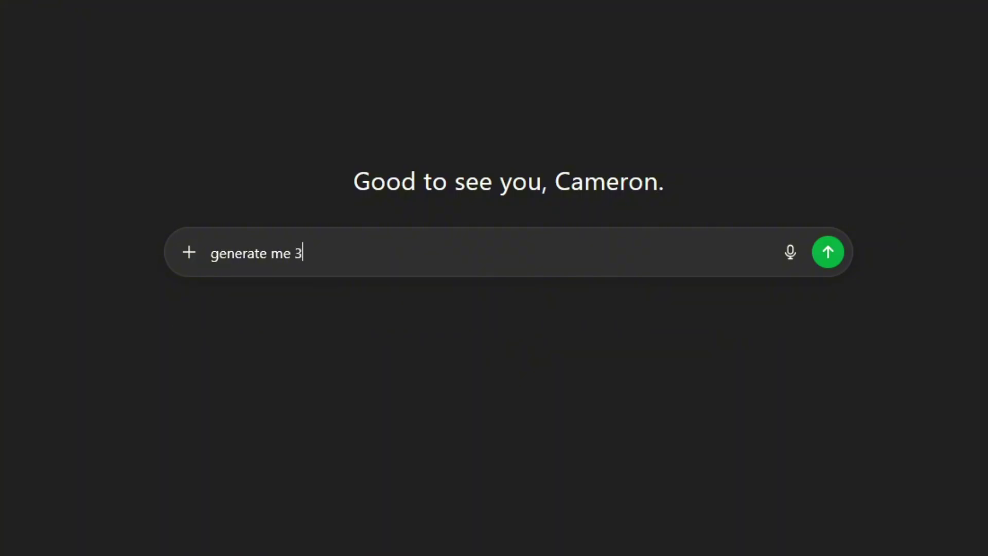
pyautogui.write('D bold thick fo')
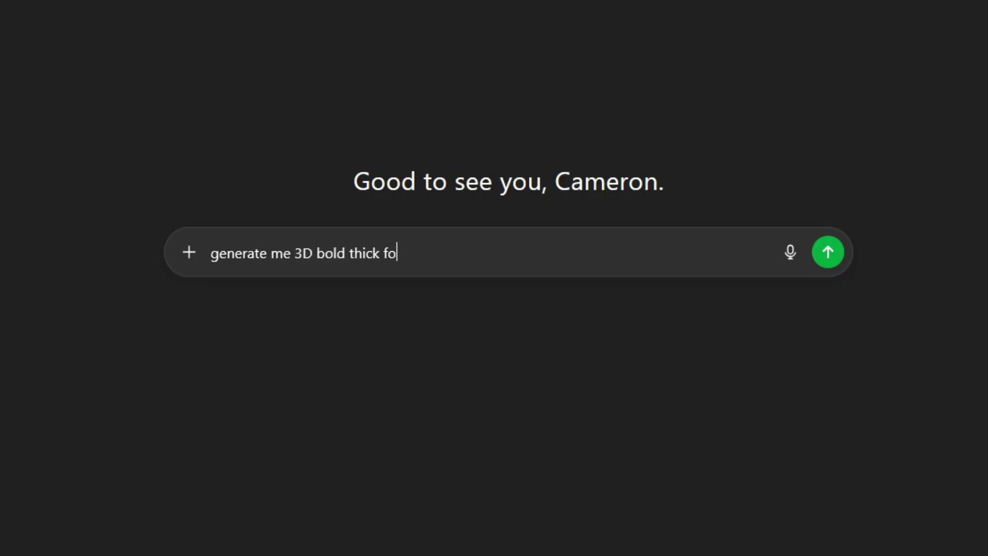
pyautogui.write('nt, fire text')
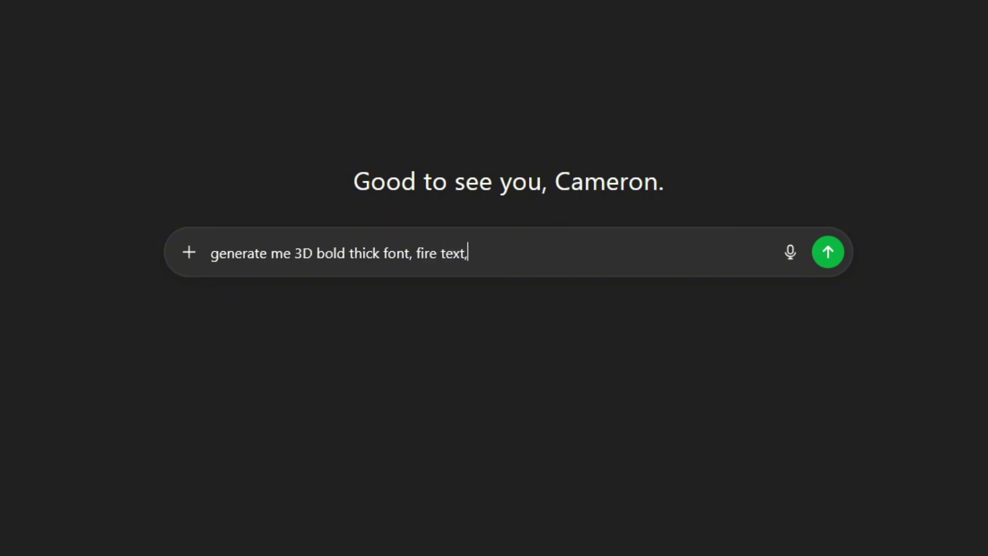
pyautogui.write(', that says ')
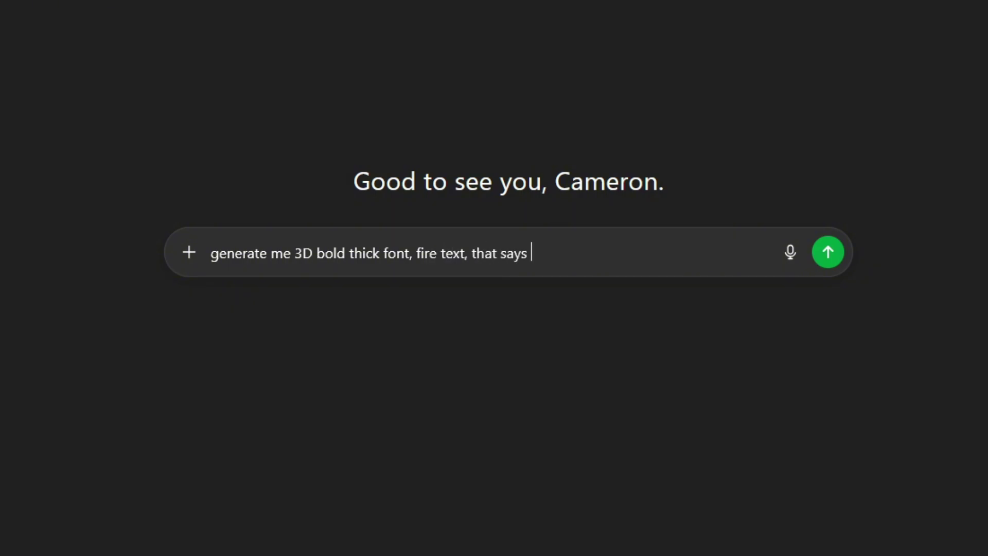
pyautogui.write('TEXT')
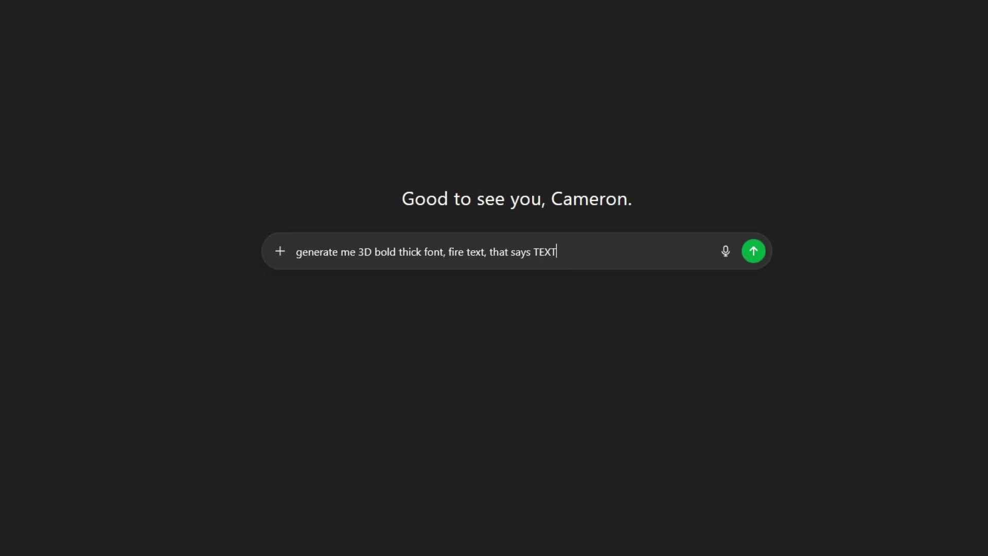
pyautogui.press('Return')
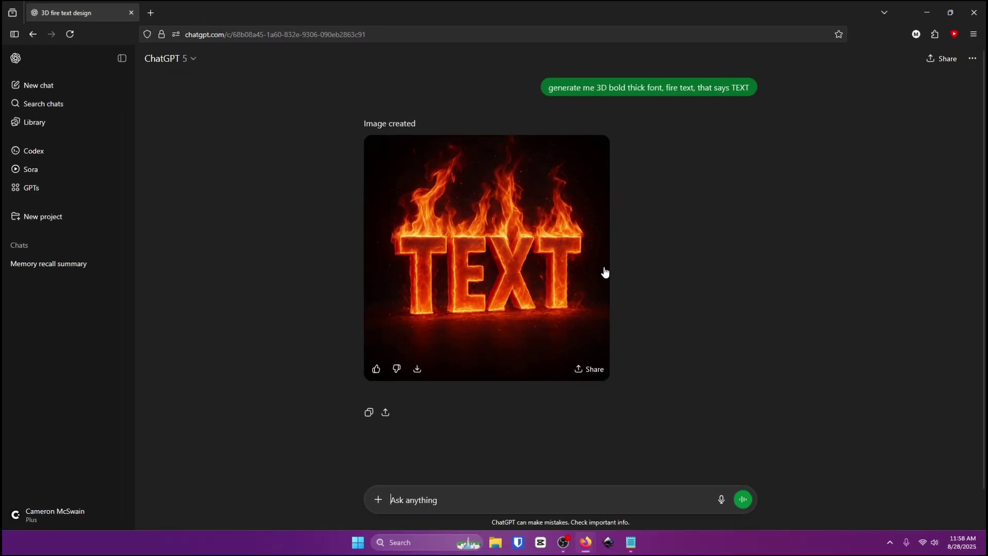
# Resend the fire prompt with ', PNG, Transparent background, text facing straight' appended.
pyautogui.click(486, 233)
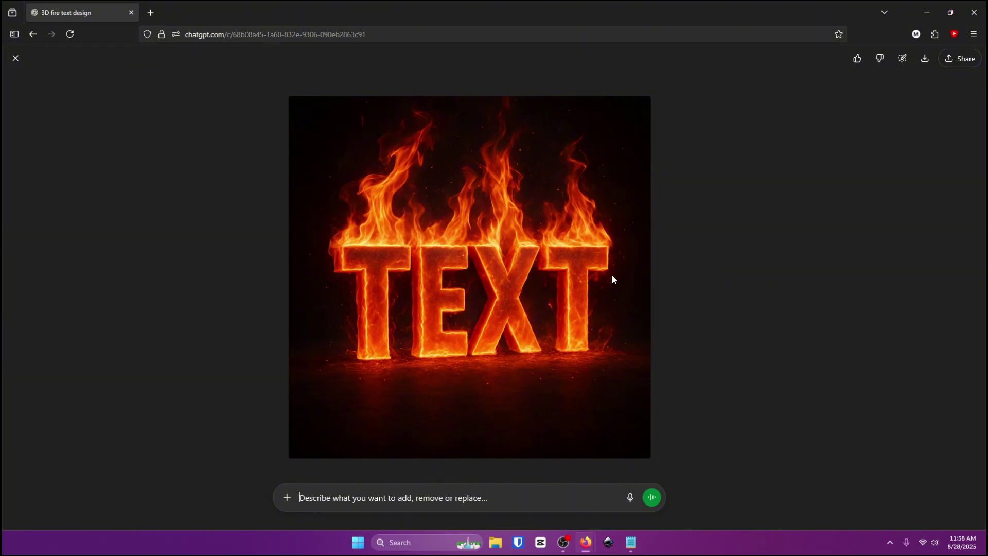
pyautogui.click(15, 58)
pyautogui.moveTo(755, 86); pyautogui.dragTo(531, 89)
pyautogui.hotkey('ctrl', 'c')
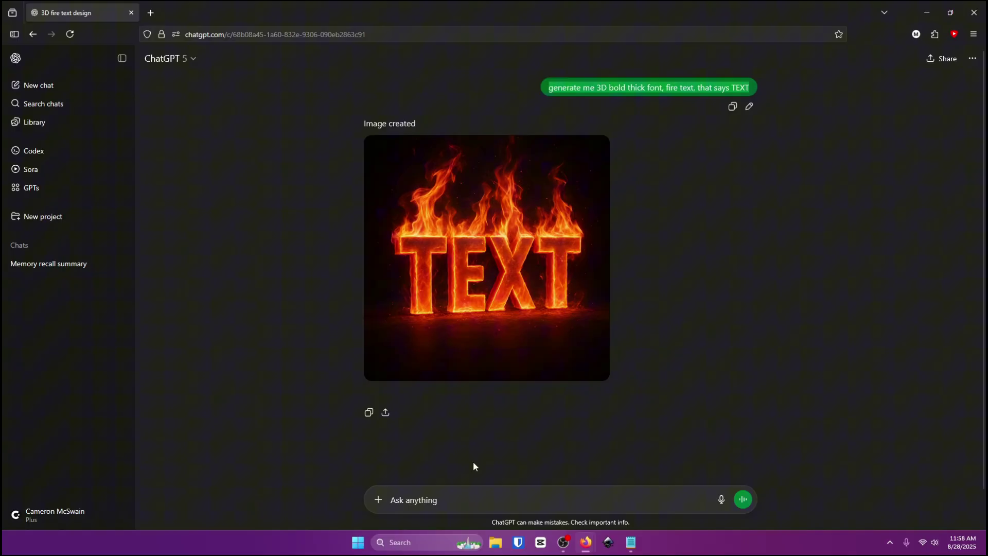
pyautogui.click(458, 499)
pyautogui.hotkey('ctrl', 'v')
pyautogui.write(',')
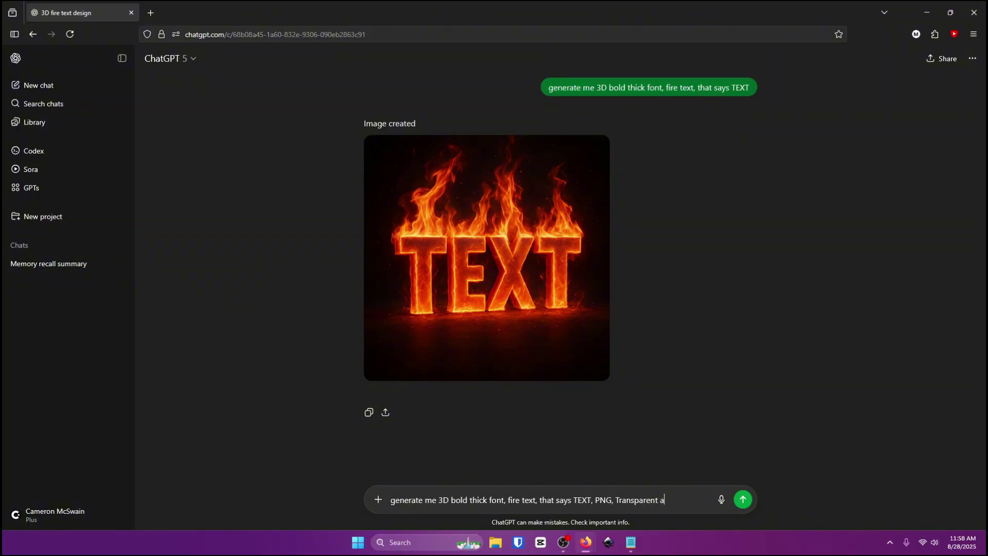
pyautogui.write(' PNG, Transparent background, text facing st')
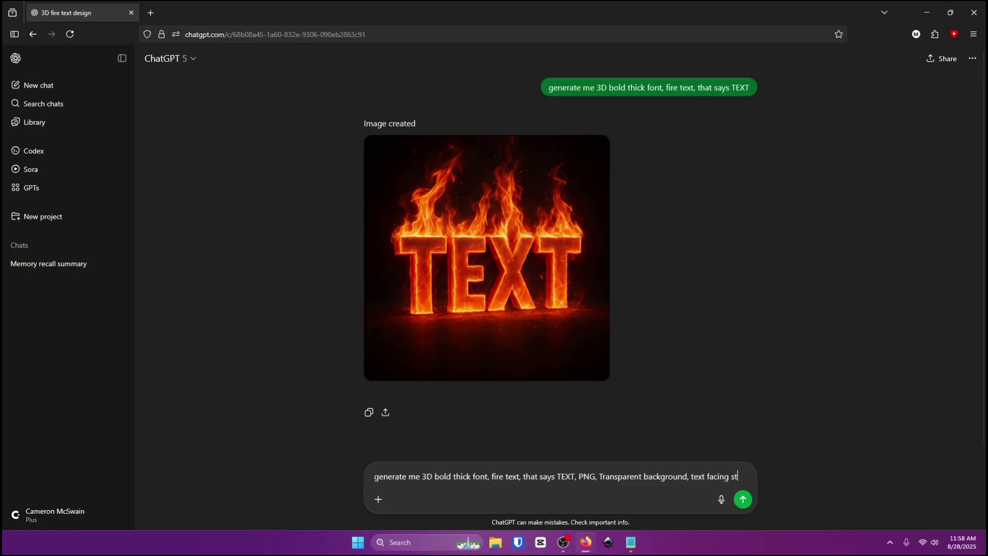
pyautogui.write('ragit')
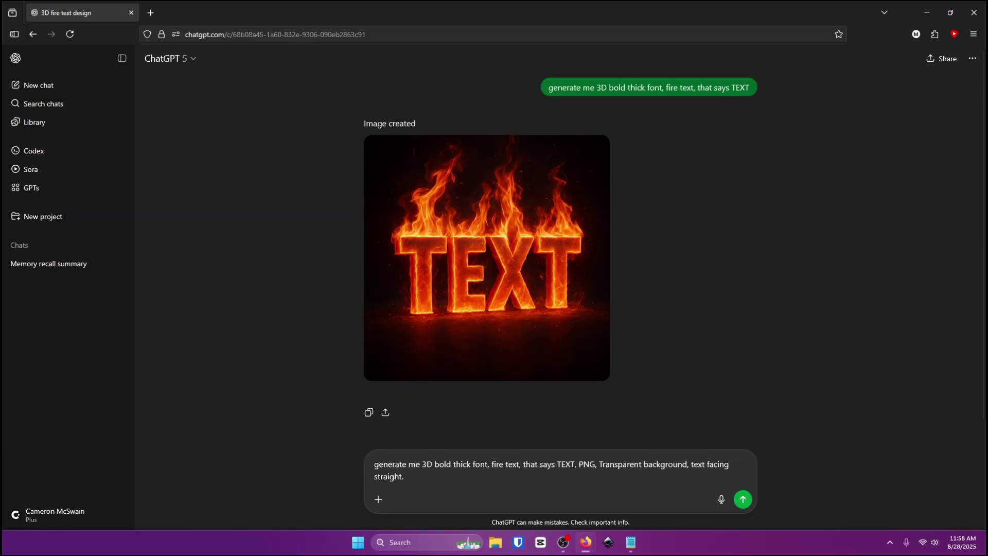
pyautogui.press('Return')
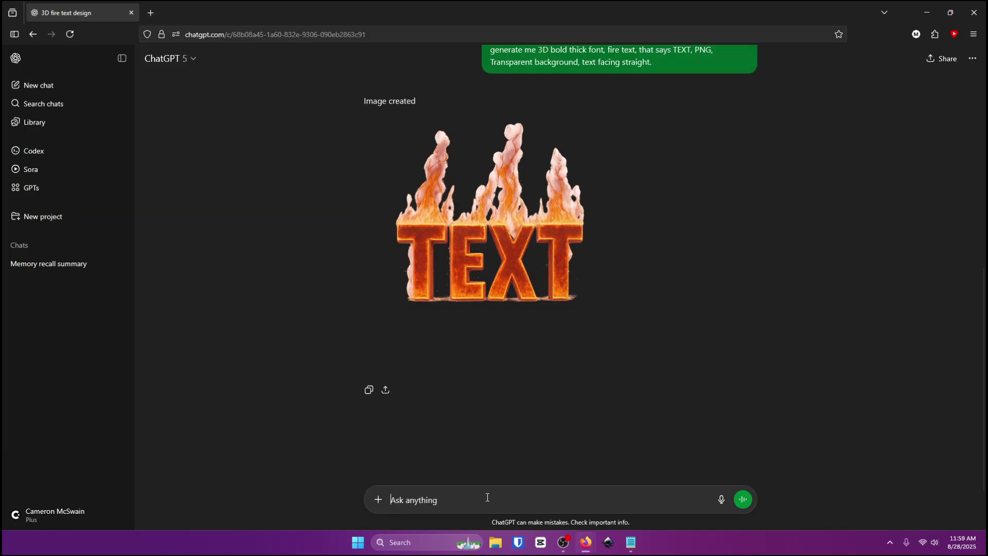
# Inspect the new transparent-background fire TEXT images at full size.
pyautogui.click(564, 275)
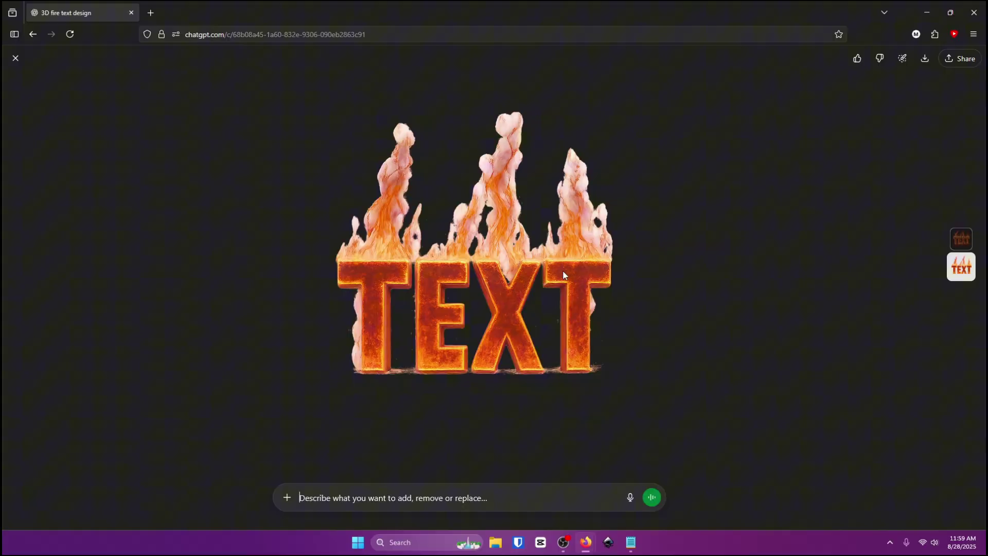
pyautogui.click(16, 58)
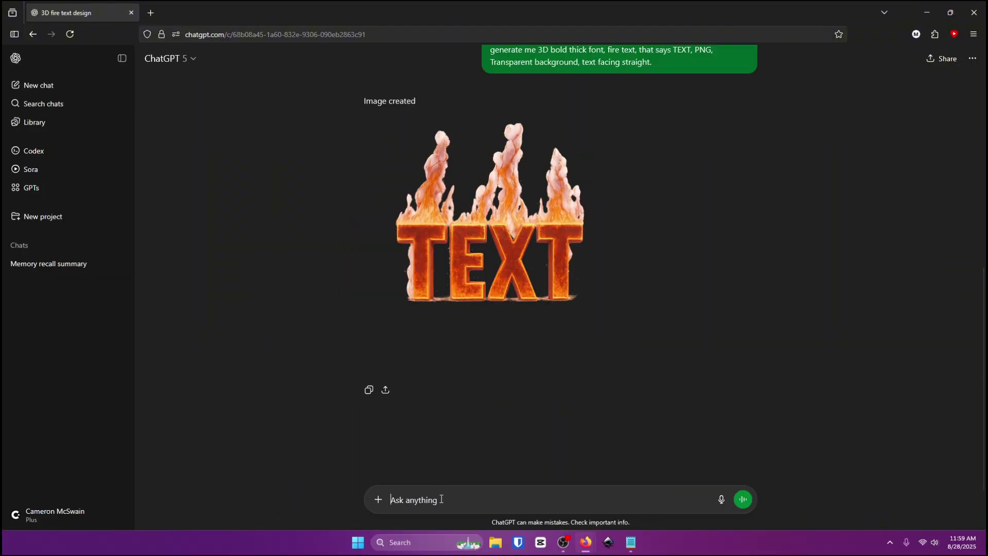
pyautogui.click(589, 210)
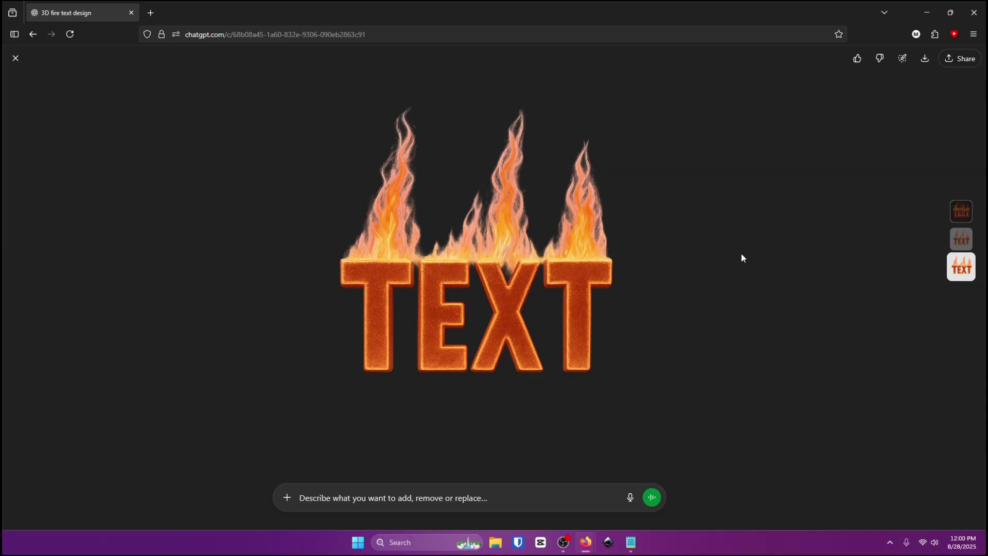
pyautogui.click(18, 59)
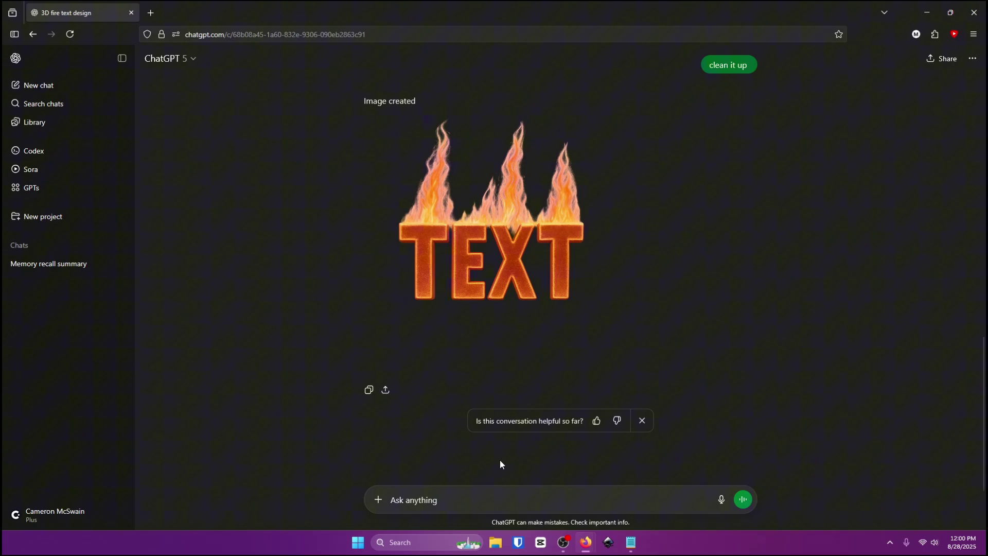
# Resend the transparent-background prompt with 'fire' replaced by 'Ice style'.
pyautogui.scroll(5, 660, 355)
pyautogui.scroll(6, 654, 345)
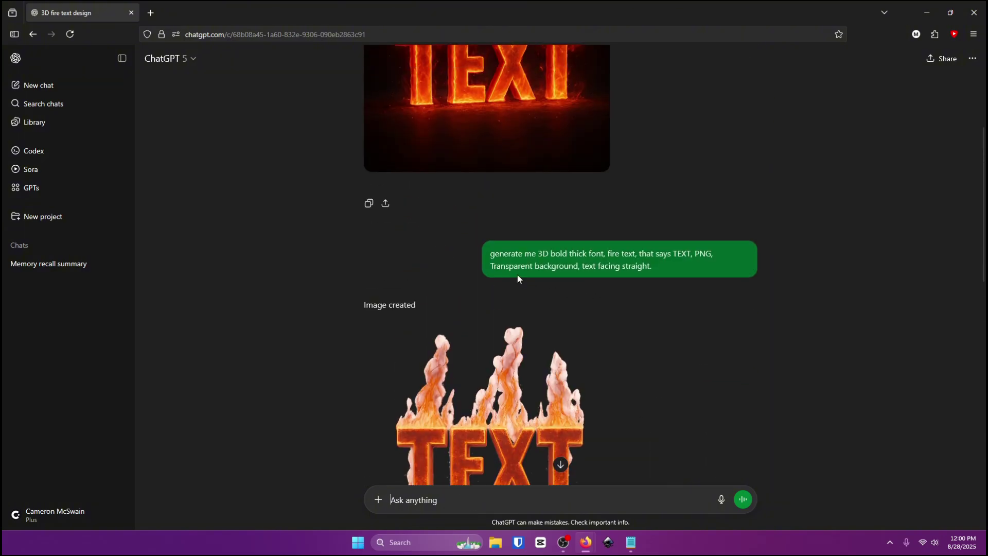
pyautogui.moveTo(491, 254); pyautogui.dragTo(652, 268)
pyautogui.hotkey('ctrl', 'c')
pyautogui.click(484, 495)
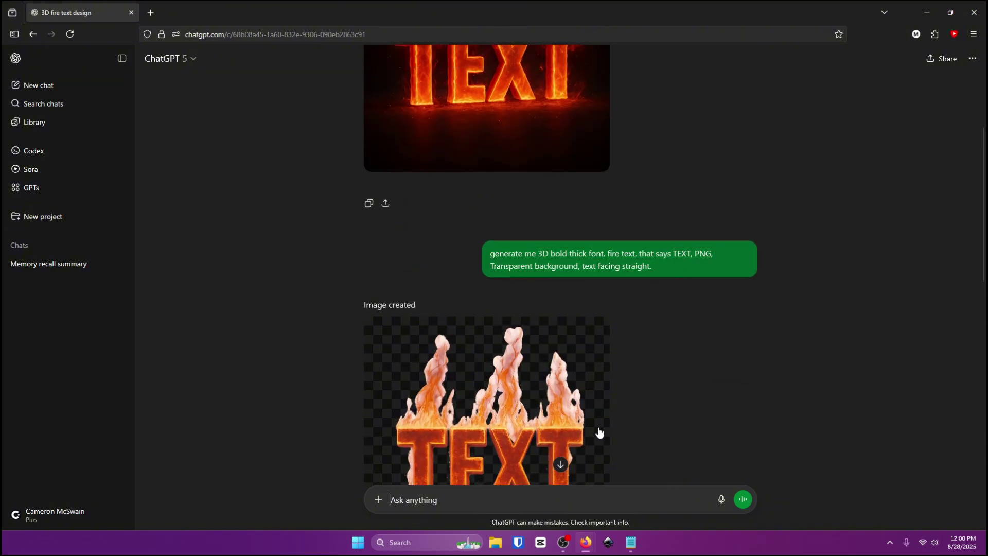
pyautogui.scroll(-4, 566, 464)
pyautogui.scroll(4, 567, 463)
pyautogui.hotkey('ctrl', 'v')
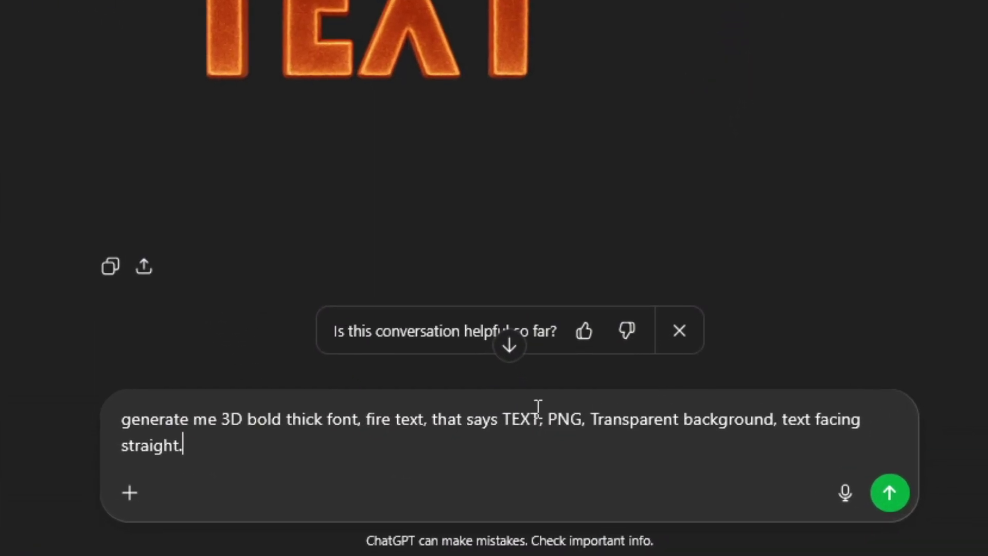
pyautogui.doubleClick(418, 436)
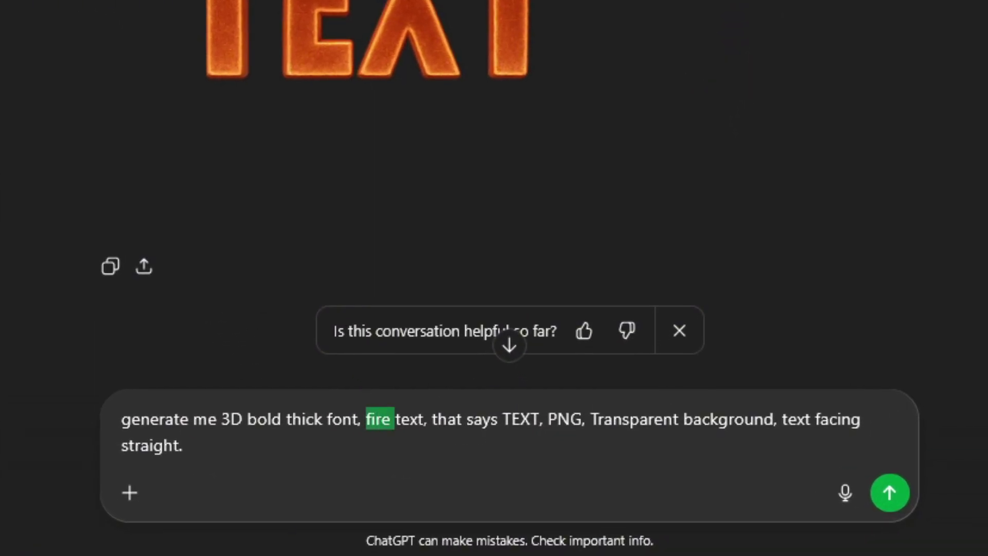
pyautogui.press('BackSpace')
pyautogui.write('Ice style')
pyautogui.press('Return')
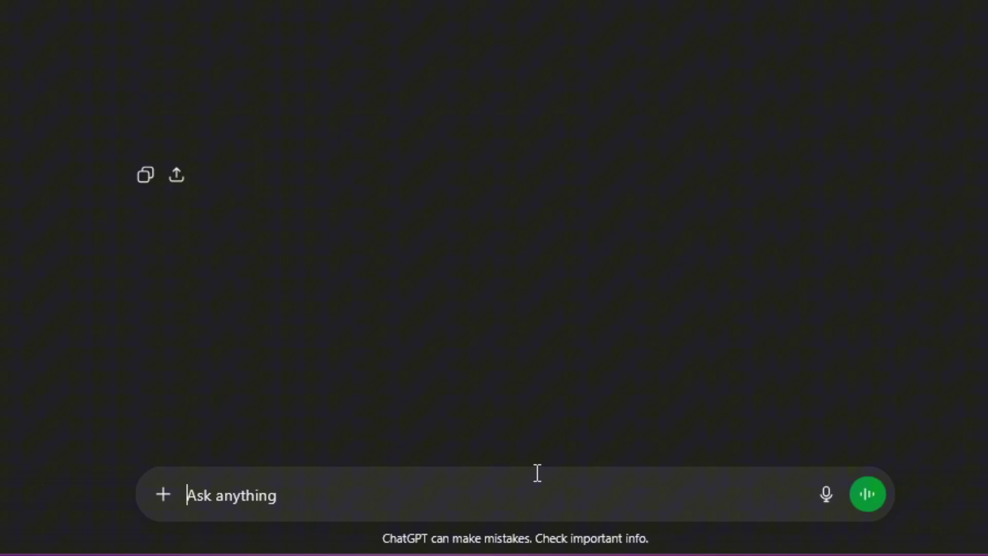
# View the generated icy blue TEXT image at full size.
pyautogui.click(523, 289)
pyautogui.scroll(3, 518, 301)
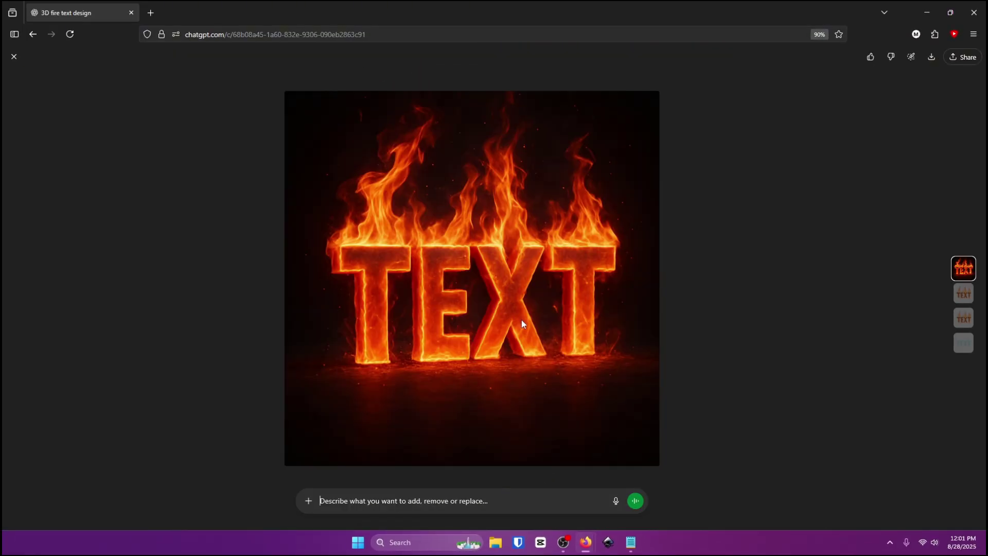
pyautogui.scroll(-3, 522, 321)
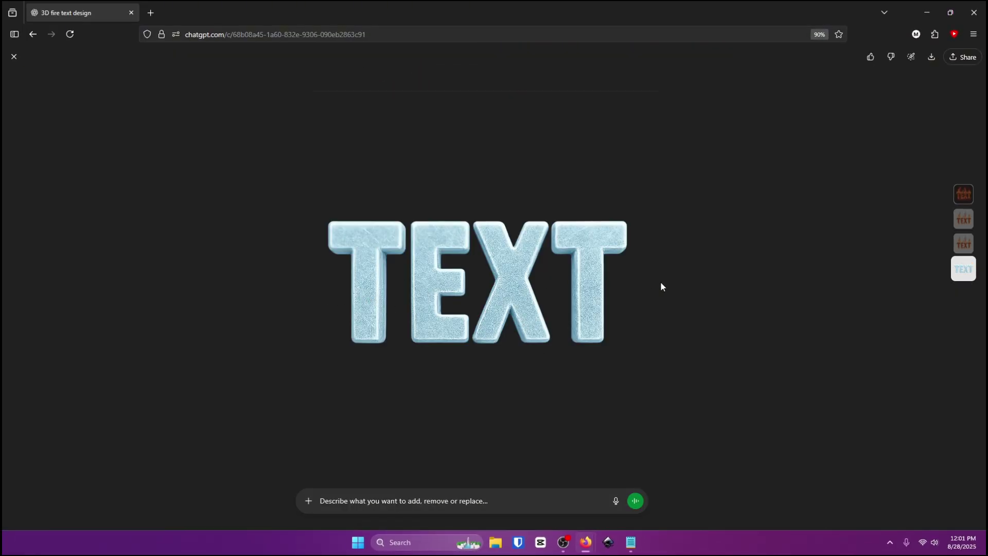
pyautogui.click(15, 59)
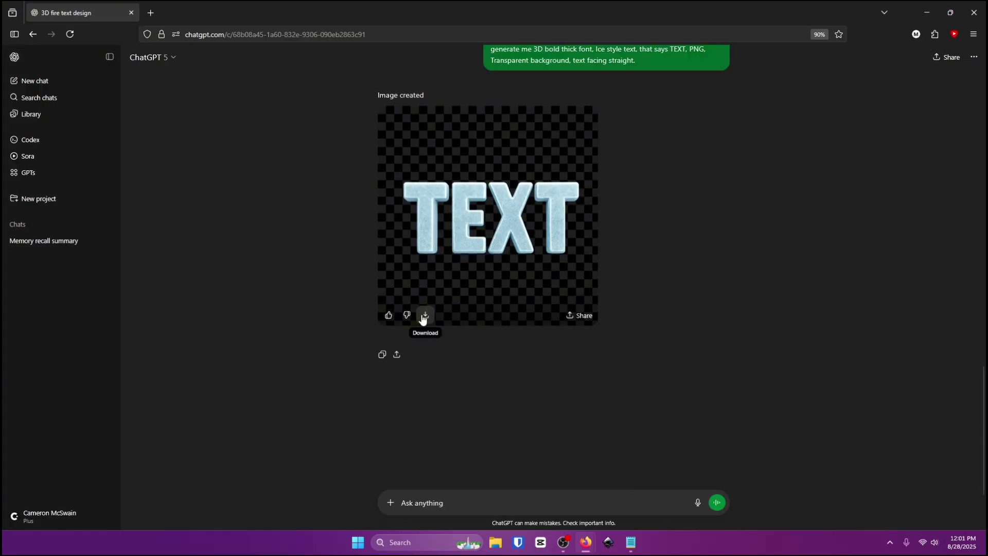
# Download the ice TEXT PNG and place it onto the Photopea canvas.
pyautogui.click(426, 316)
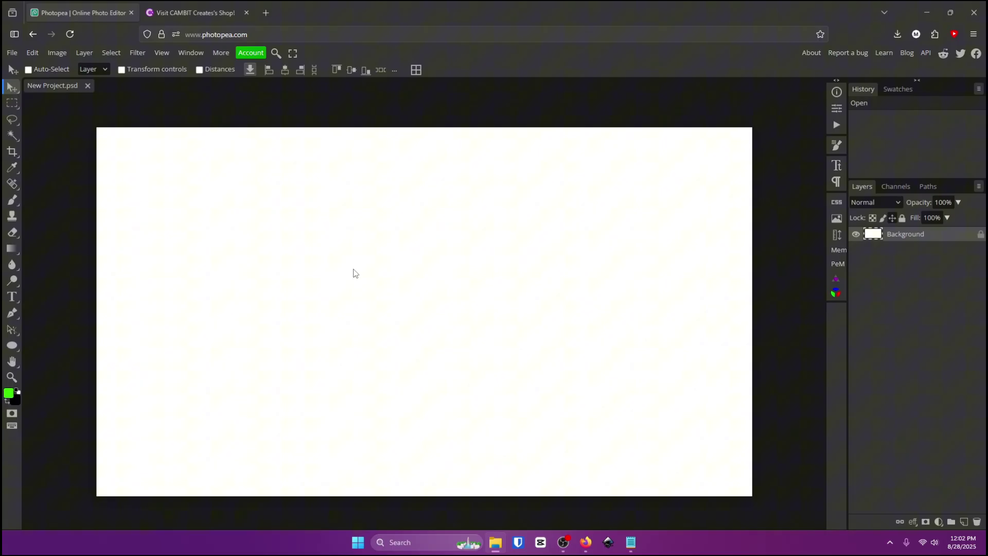
pyautogui.moveTo(987, 85); pyautogui.dragTo(667, 69)
pyautogui.moveTo(709, 172); pyautogui.dragTo(329, 270)
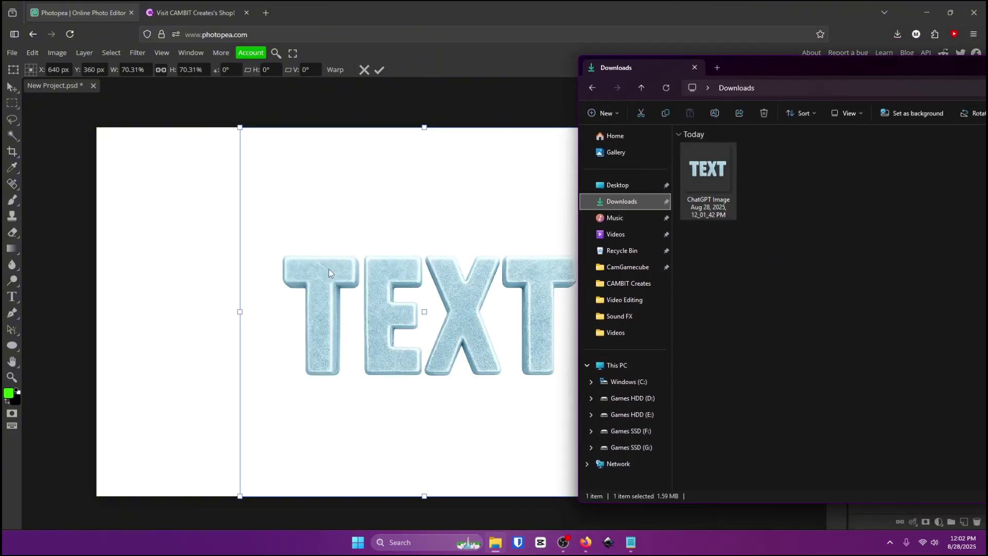
pyautogui.click(378, 70)
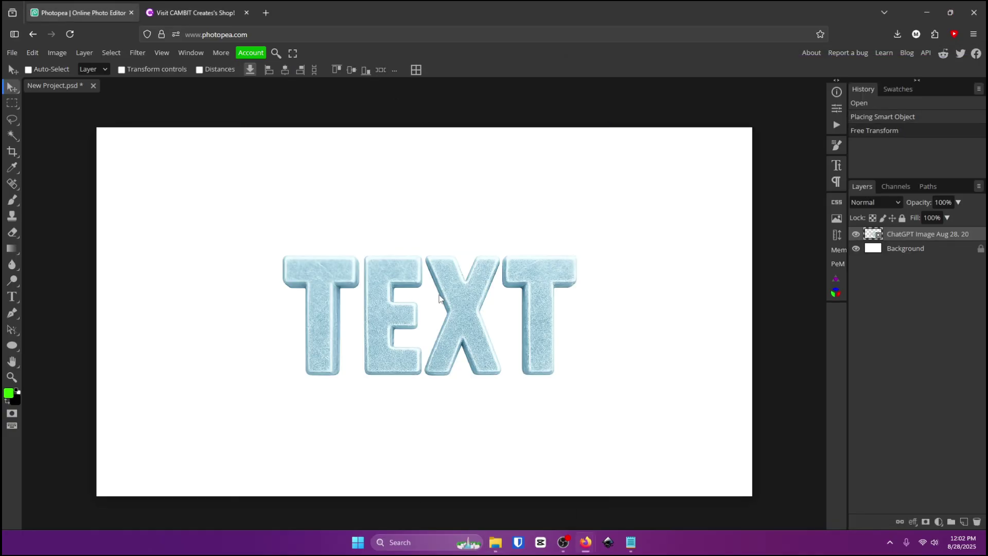
pyautogui.moveTo(440, 299); pyautogui.dragTo(416, 307)
pyautogui.press('ctrl')
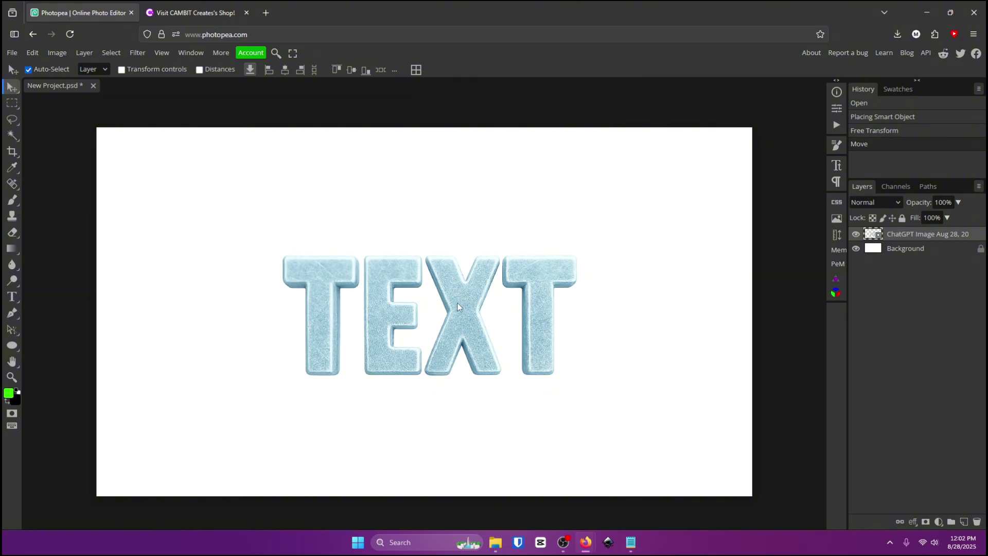
# Try perspective and skew transforms on the TEXT layer, then undo back to upright.
pyautogui.hotkey('ctrl', 'alt', 't')
pyautogui.rightClick(465, 297)
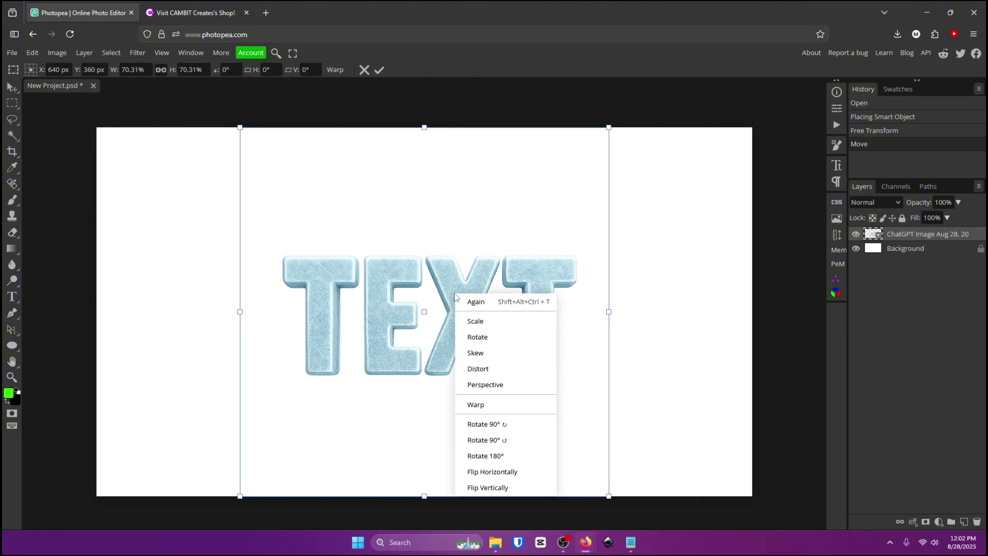
pyautogui.click(494, 385)
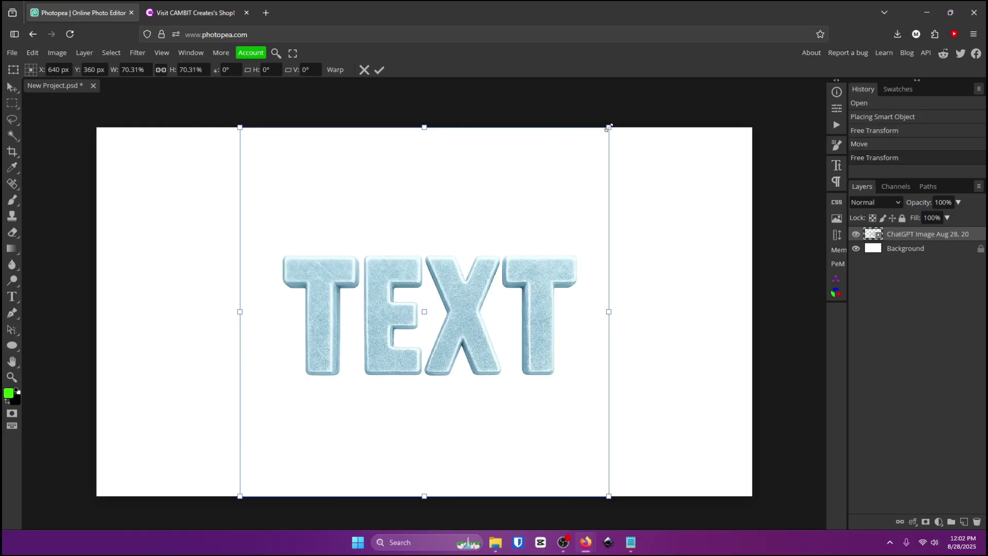
pyautogui.moveTo(609, 127); pyautogui.dragTo(620, 198)
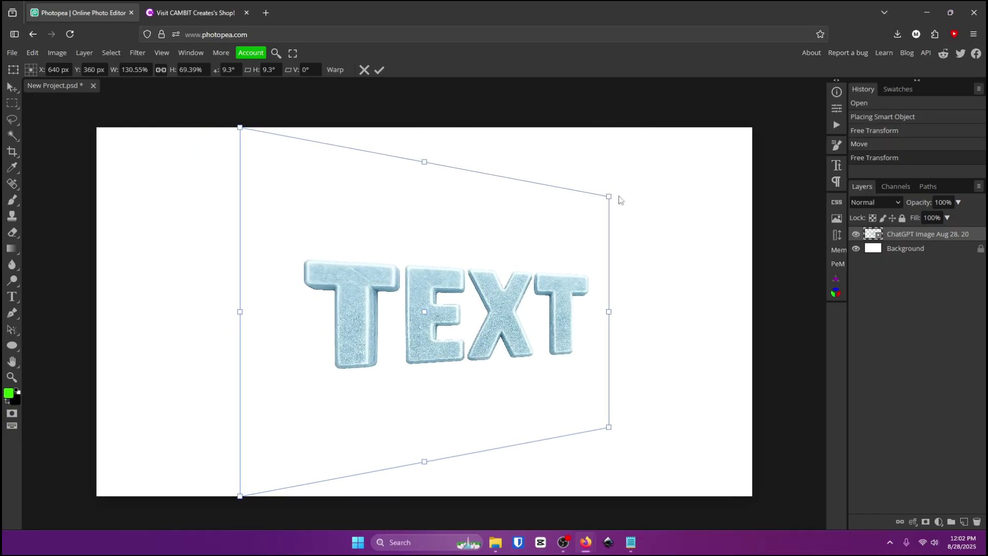
pyautogui.click(378, 74)
pyautogui.moveTo(557, 346); pyautogui.dragTo(385, 273)
pyautogui.hotkey('ctrl', 't')
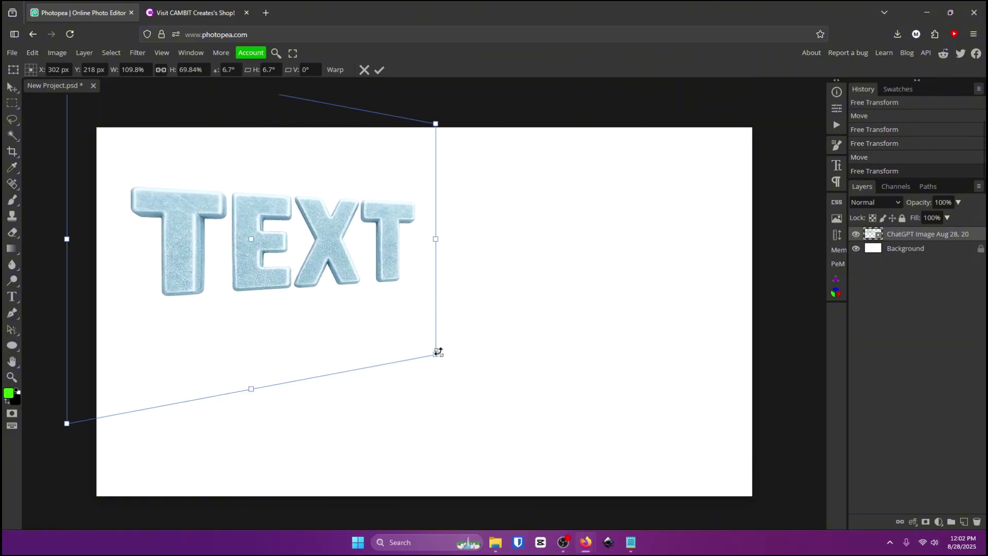
pyautogui.moveTo(438, 353); pyautogui.dragTo(529, 413)
pyautogui.press('Return')
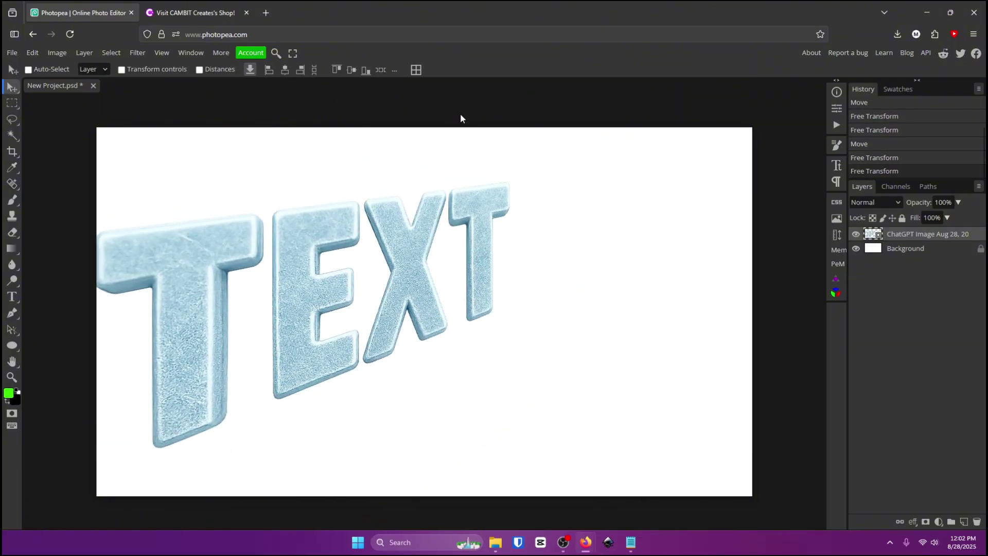
pyautogui.hotkey('ctrl', 'z')
pyautogui.hotkey('ctrl', 'z')
pyautogui.hotkey('ctrl', 'z')
pyautogui.hotkey('ctrl', 'z')
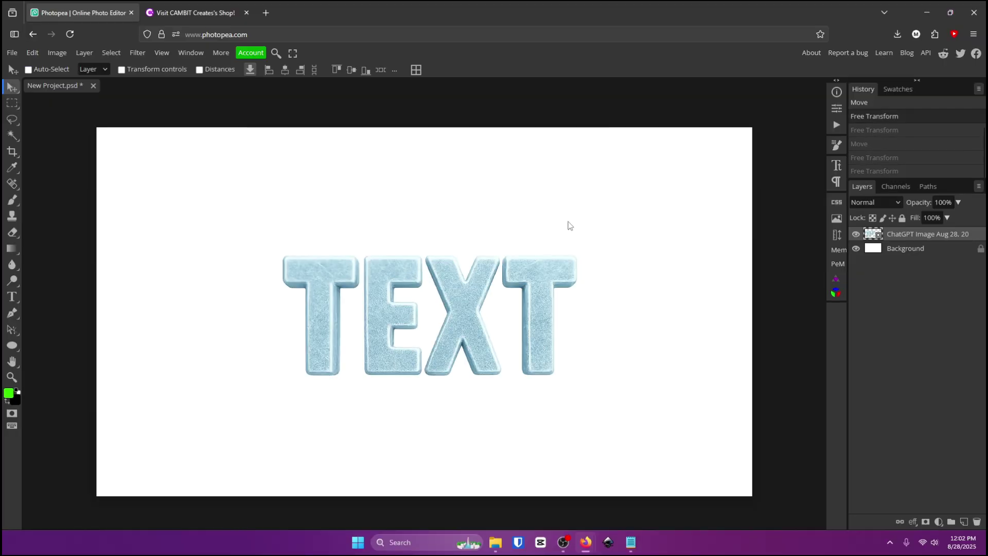
# Nudge the upright TEXT into a roughly centred position on the canvas.
pyautogui.moveTo(346, 310)
pyautogui.mouseDown()
pyautogui.moveTo(322, 297)
pyautogui.moveTo(341, 294)
pyautogui.mouseUp()
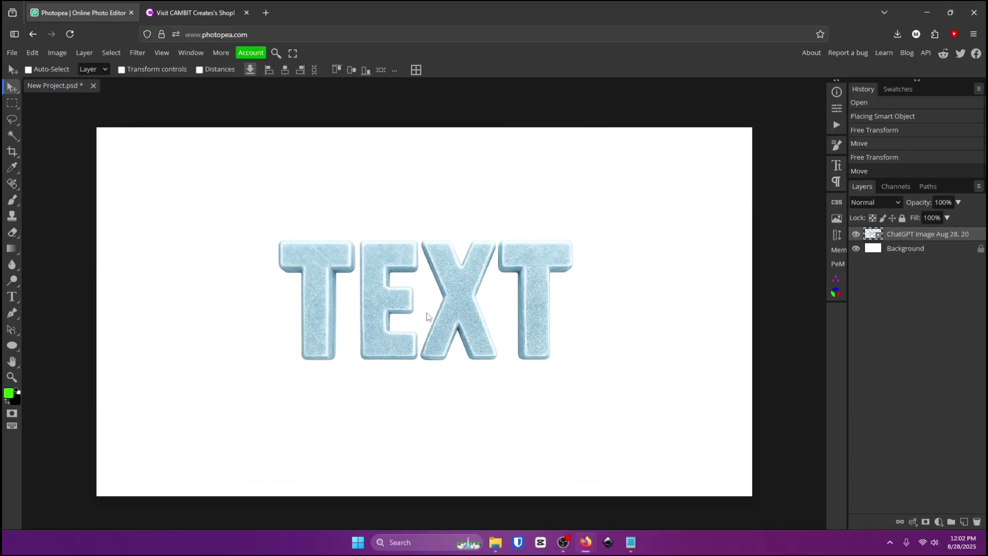
pyautogui.moveTo(427, 313); pyautogui.dragTo(515, 325)
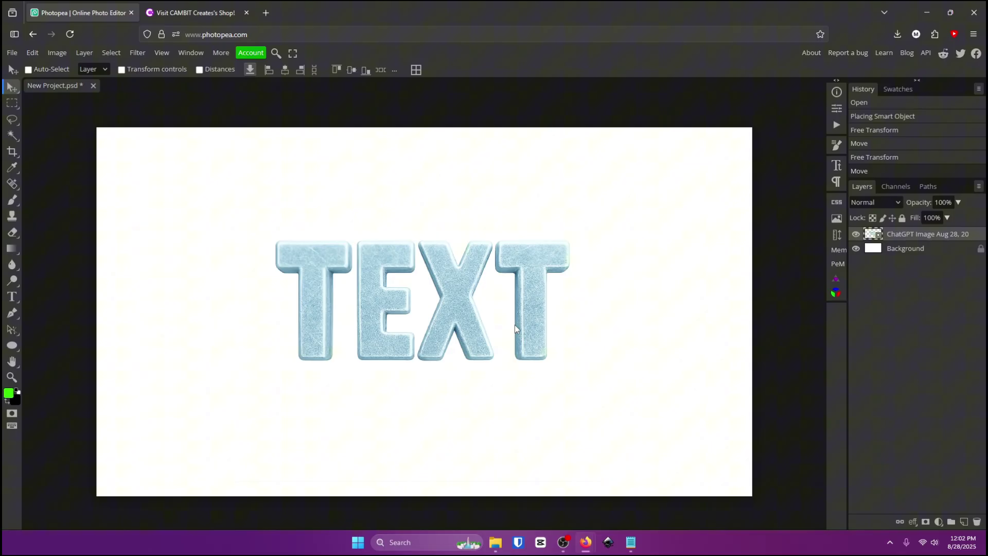
pyautogui.moveTo(410, 295); pyautogui.dragTo(442, 295)
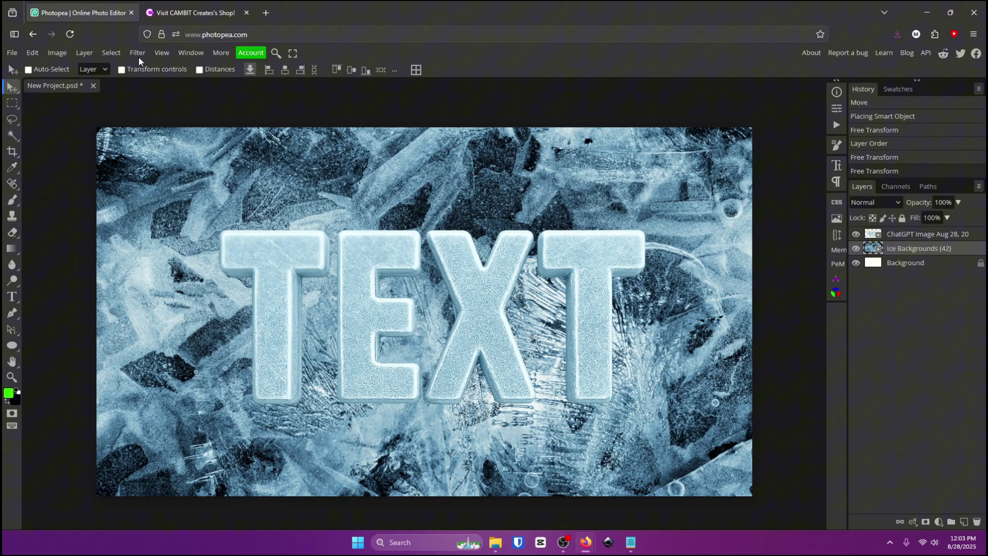
# Apply a 1.7 px Gaussian Blur to the Ice Backgrounds layer.
pyautogui.click(138, 53)
pyautogui.moveTo(154, 186)
pyautogui.click(255, 251)
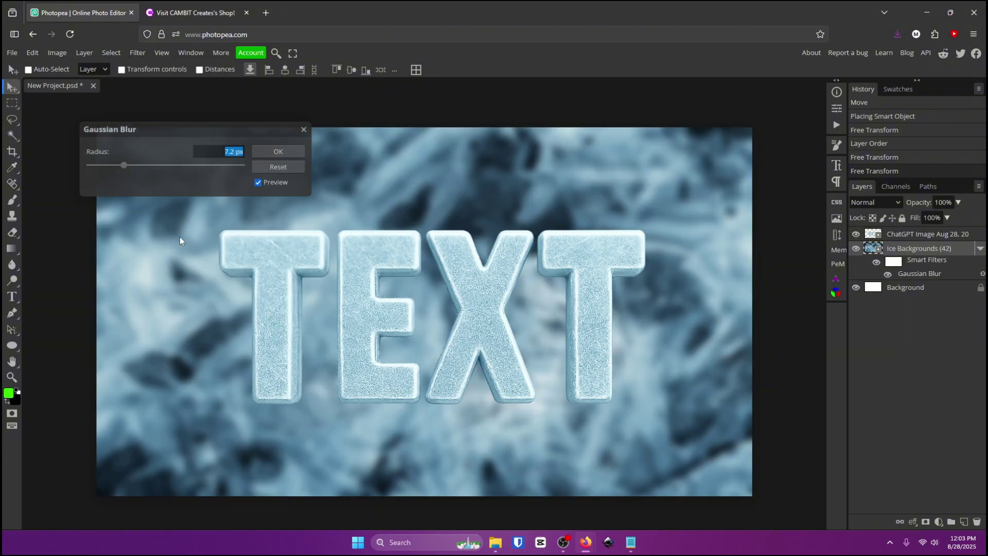
pyautogui.moveTo(123, 165); pyautogui.dragTo(111, 171)
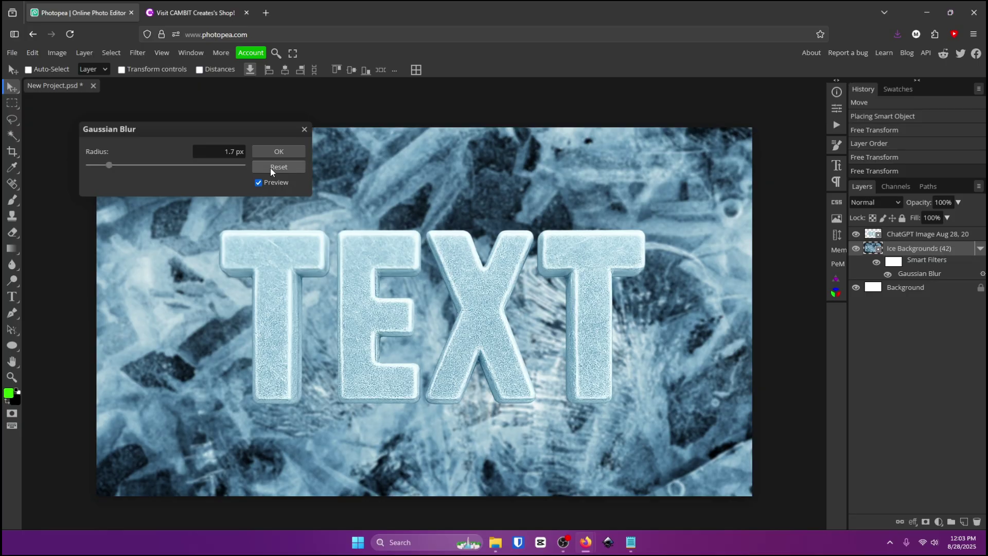
pyautogui.click(278, 151)
pyautogui.click(919, 235)
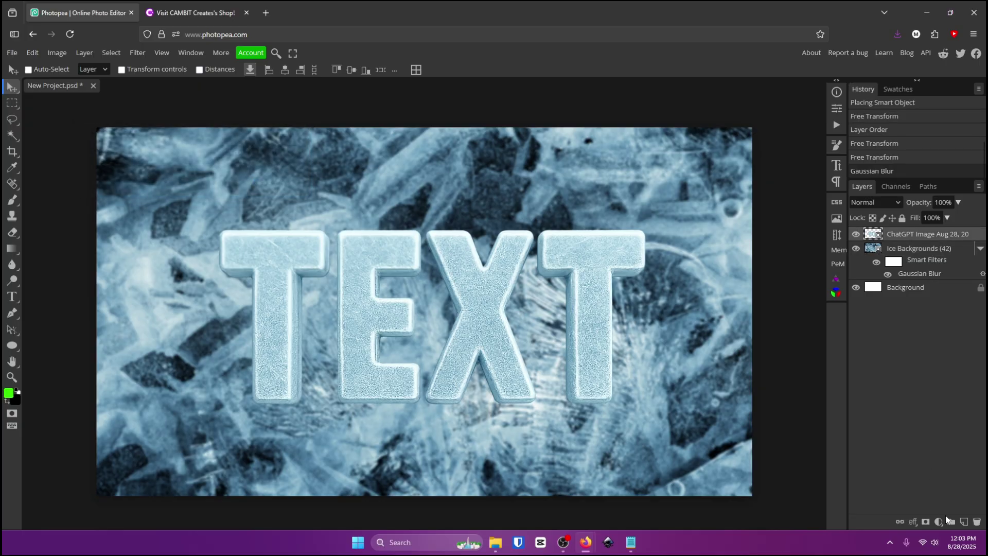
# Add a new layer and set up a large, zero-hardness white brush.
pyautogui.click(966, 522)
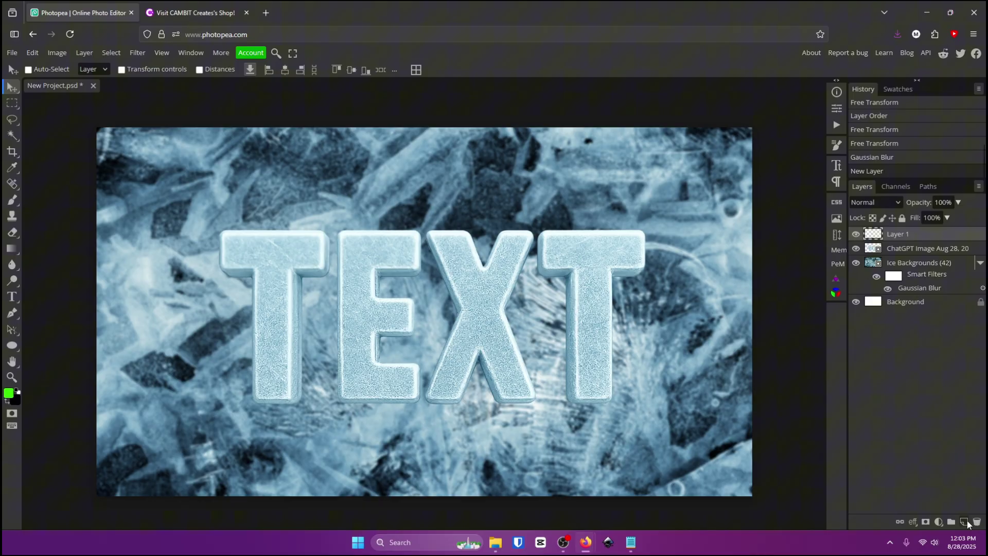
pyautogui.click(12, 200)
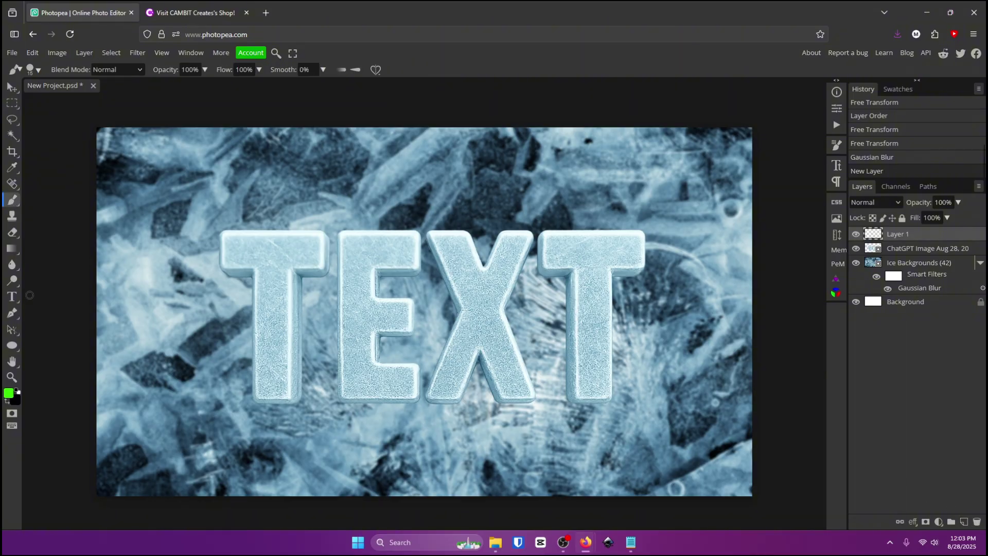
pyautogui.click(8, 395)
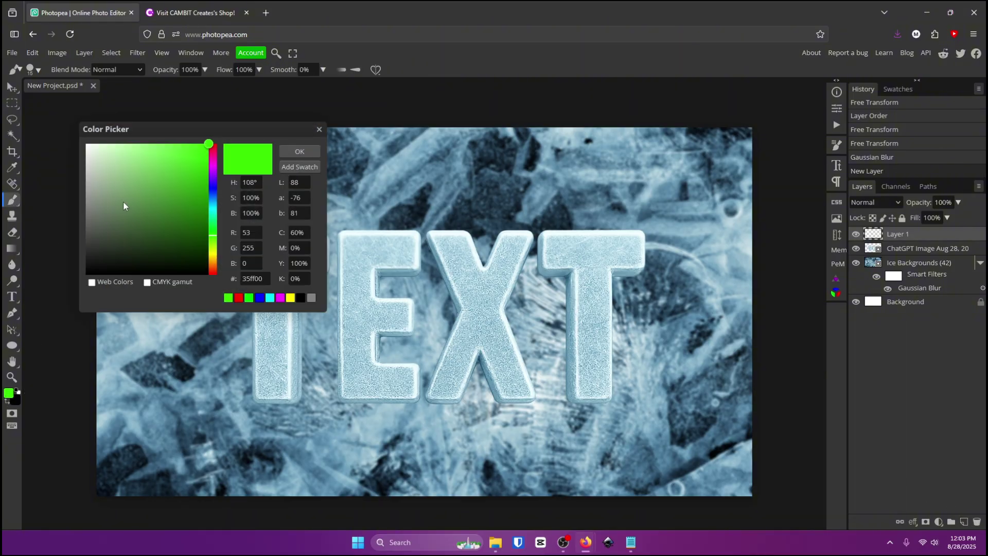
pyautogui.moveTo(124, 206); pyautogui.dragTo(86, 144)
pyautogui.click(300, 151)
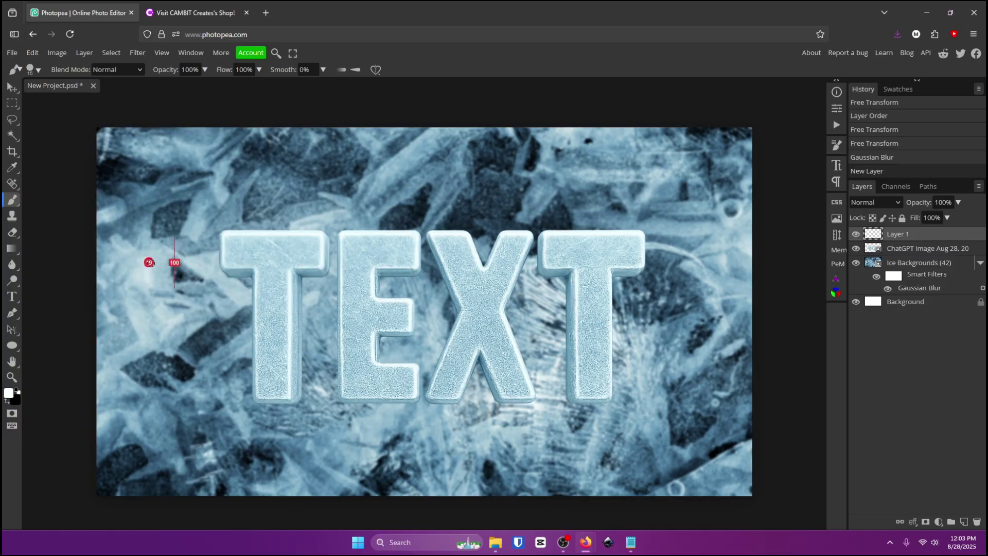
pyautogui.moveTo(149, 262)
pyautogui.mouseDown()
pyautogui.moveTo(186, 247)
pyautogui.moveTo(165, 206)
pyautogui.moveTo(227, 66)
pyautogui.moveTo(182, 146)
pyautogui.mouseUp()
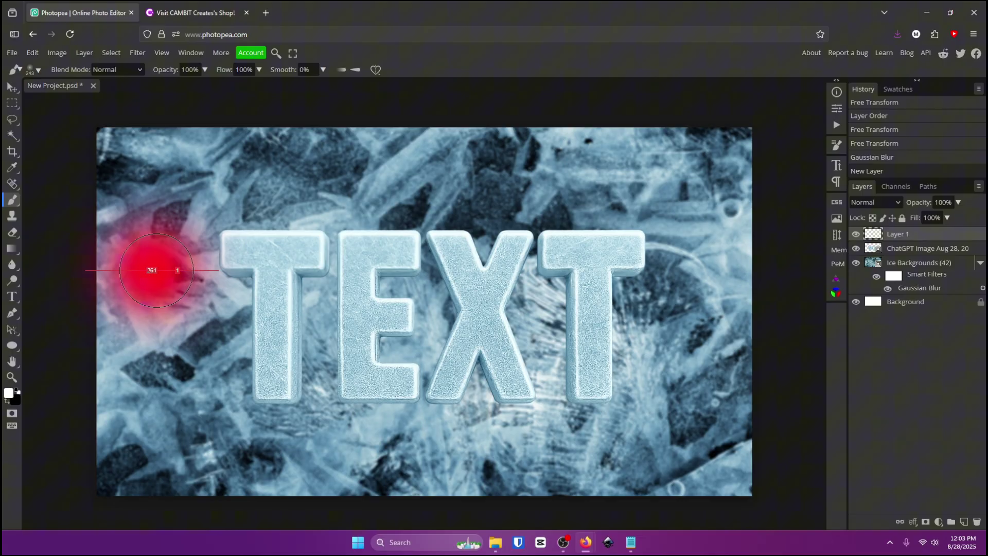
pyautogui.moveTo(156, 270); pyautogui.dragTo(173, 275)
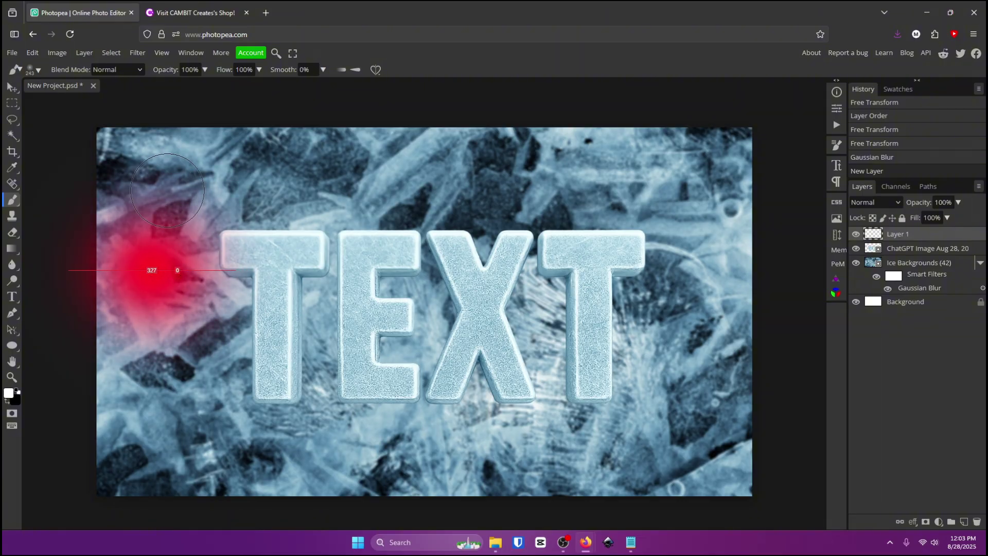
# Set the layer to Overlay, paint white glows around the T and E, and lower opacity to 70%.
pyautogui.click(875, 202)
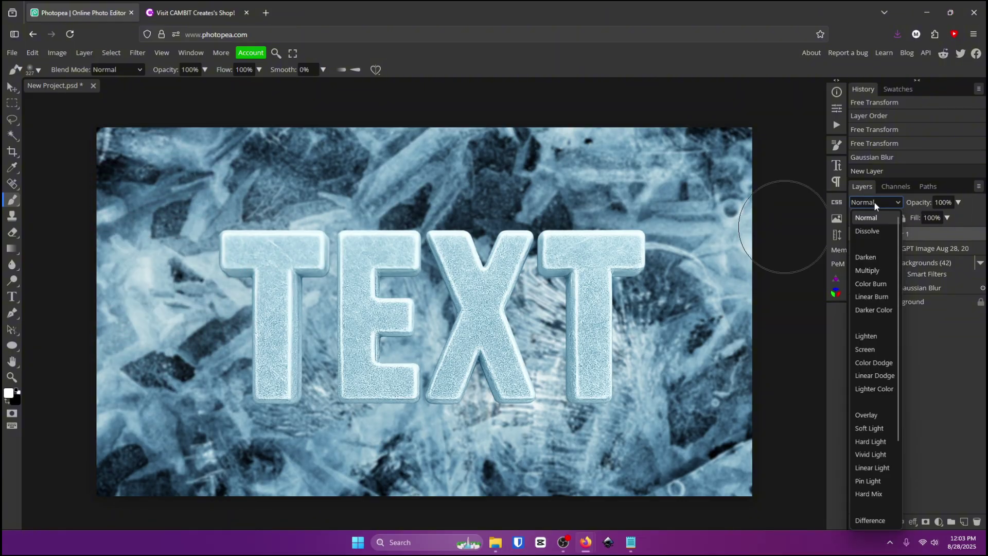
pyautogui.click(873, 414)
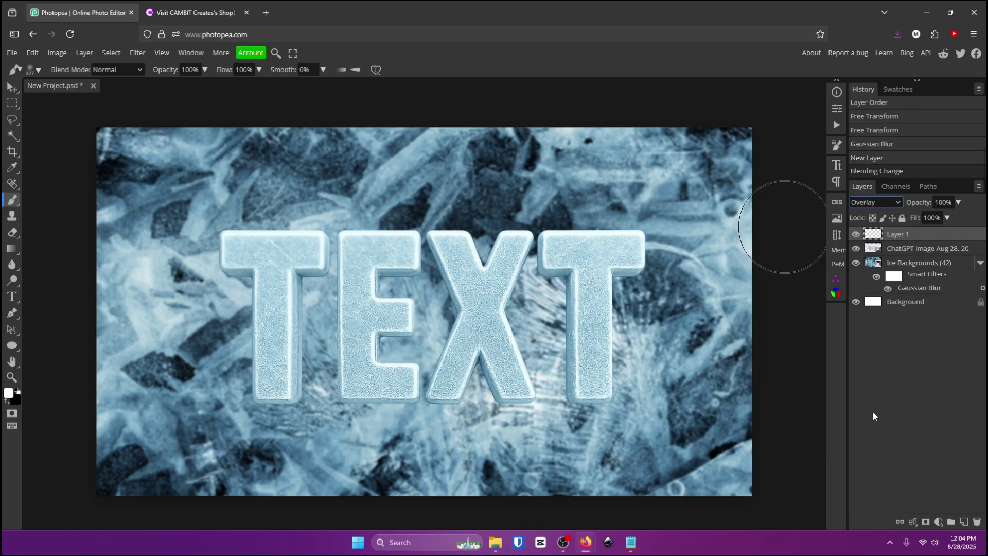
pyautogui.click(284, 246)
pyautogui.click(337, 380)
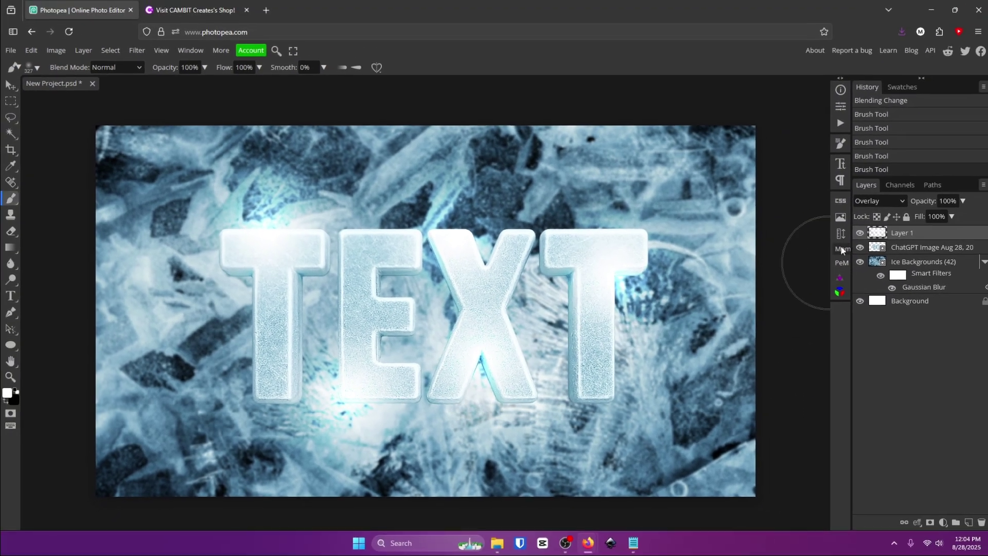
pyautogui.click(963, 200)
pyautogui.moveTo(961, 217)
pyautogui.mouseDown()
pyautogui.moveTo(906, 215)
pyautogui.moveTo(944, 216)
pyautogui.mouseUp()
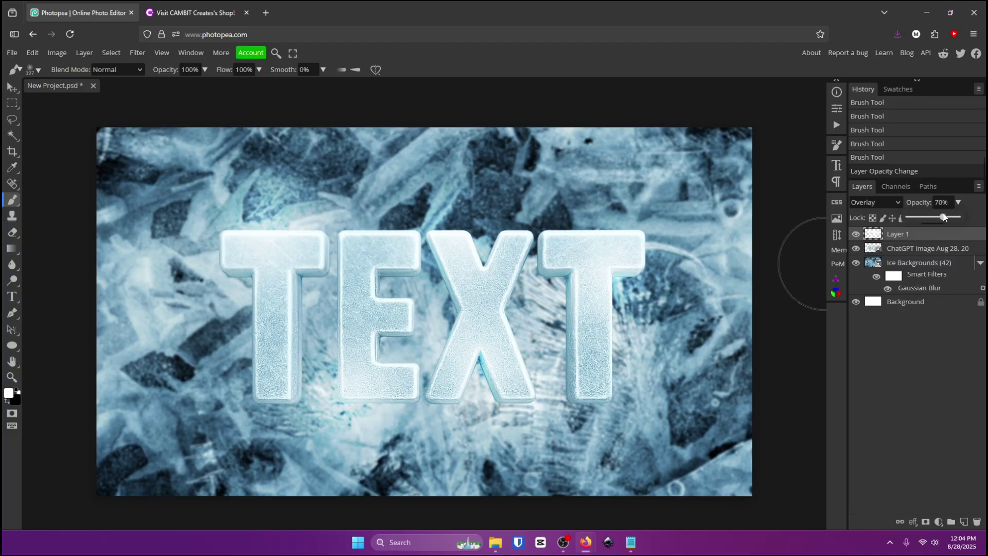
pyautogui.click(856, 235)
pyautogui.click(856, 235)
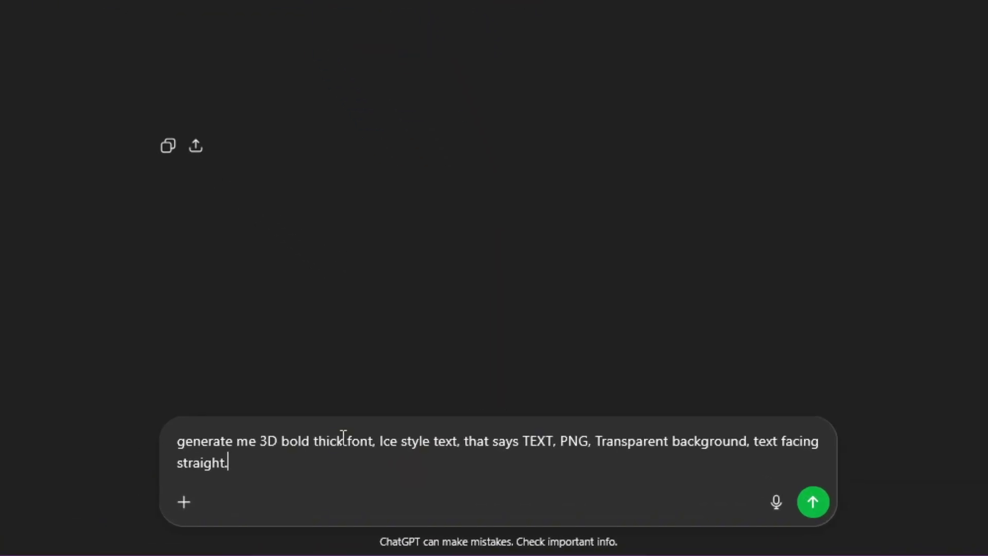
# Reword the prompt to a 'Youtube, viral' style instead of Ice.
pyautogui.doubleClick(393, 443)
pyautogui.write('Youtube')
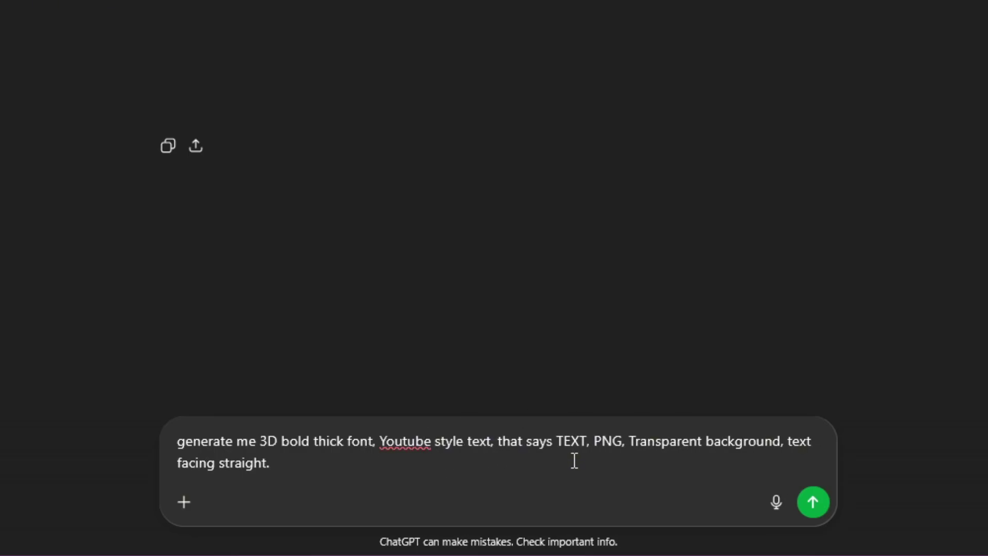
pyautogui.press('BackSpace')
pyautogui.write(', viral,')
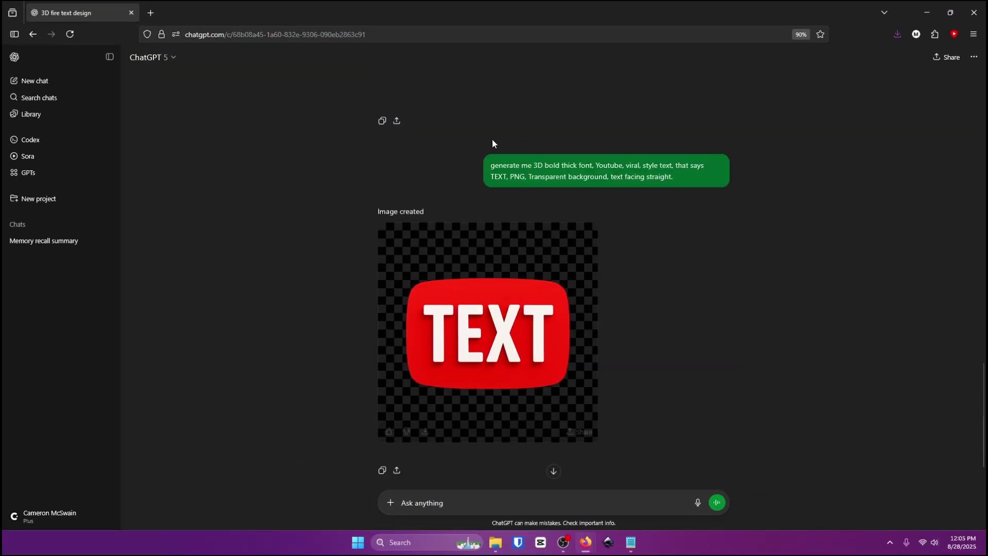
pyautogui.scroll(-2, 565, 432)
pyautogui.moveTo(692, 132); pyautogui.dragTo(491, 103)
pyautogui.hotkey('ctrl', 'c')
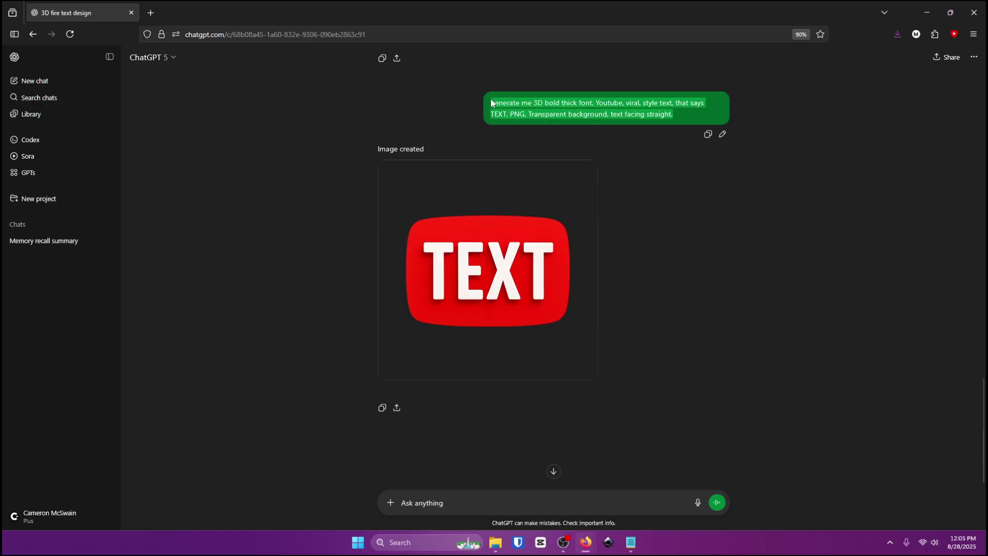
# Paste the prompt again, deleting 'Youtube' and inserting 'text' after 3D.
pyautogui.click(503, 507)
pyautogui.hotkey('ctrl', 'v')
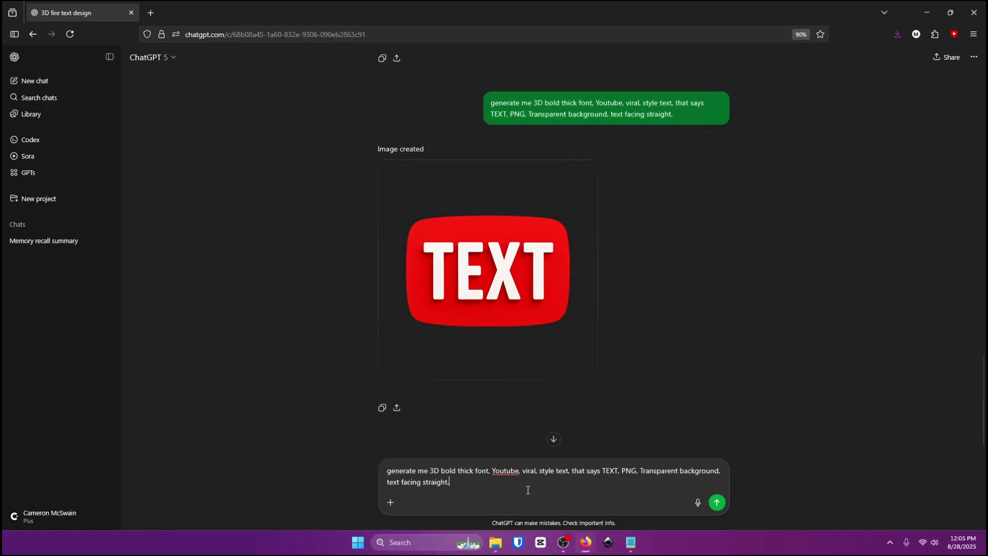
pyautogui.doubleClick(507, 470)
pyautogui.press('BackSpace')
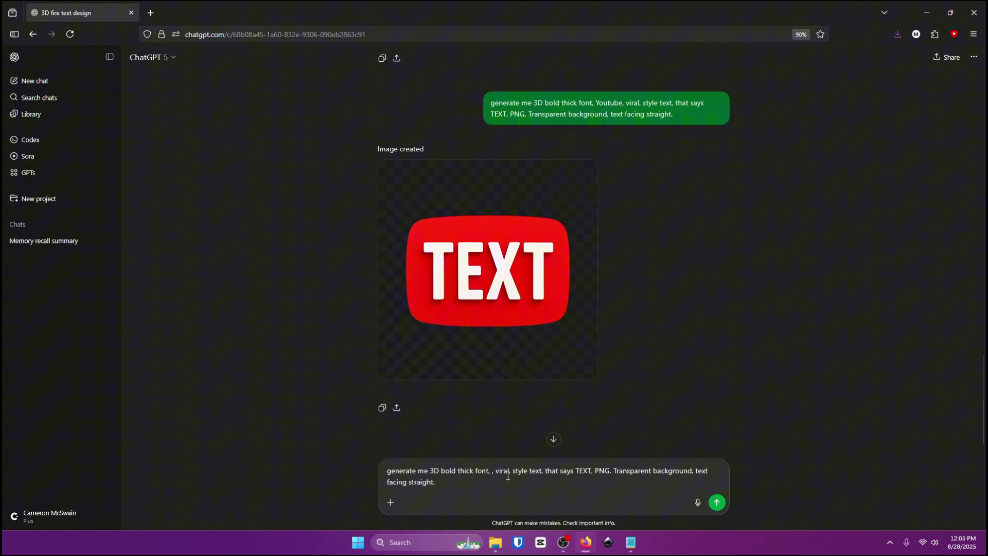
pyautogui.moveTo(537, 204)
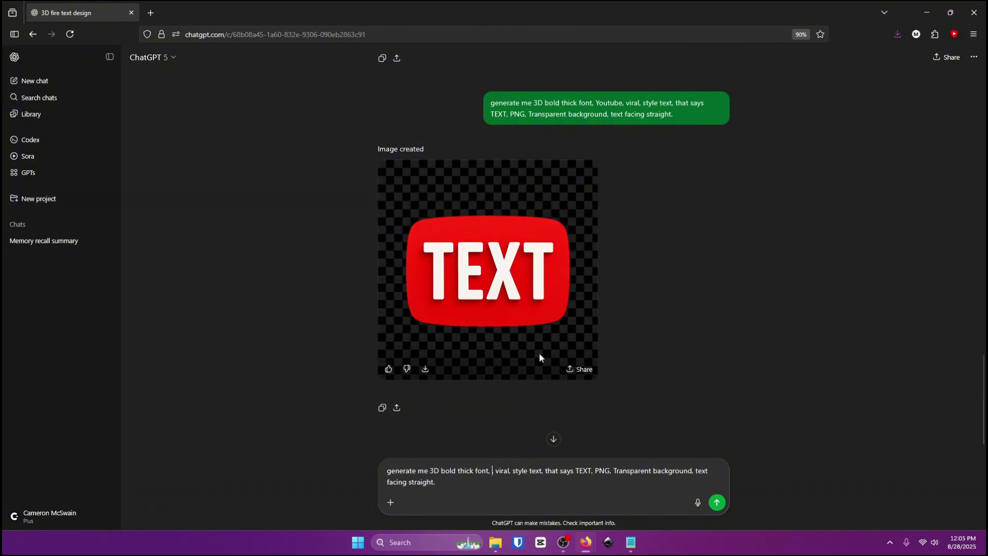
pyautogui.doubleClick(504, 471)
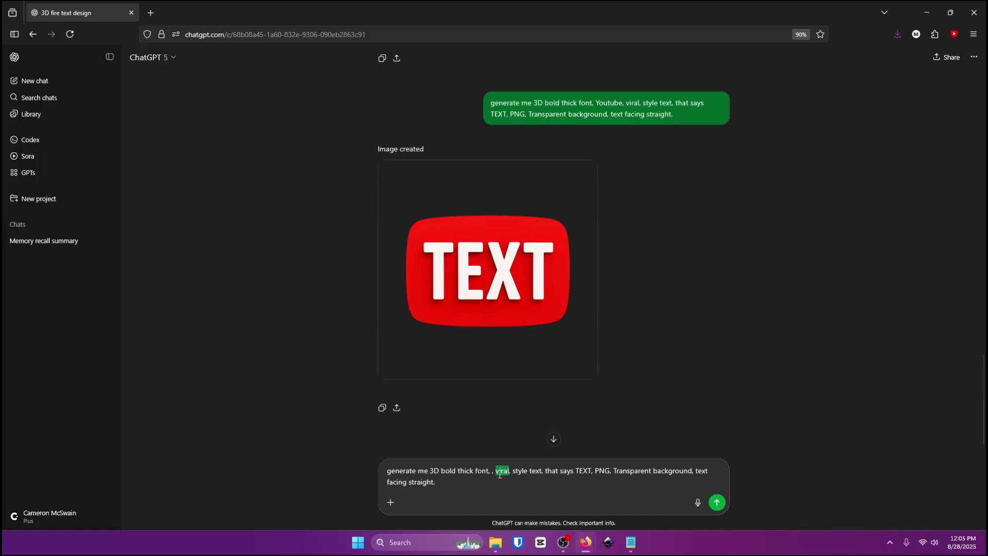
pyautogui.press('Left')
pyautogui.press('BackSpace')
pyautogui.press('BackSpace')
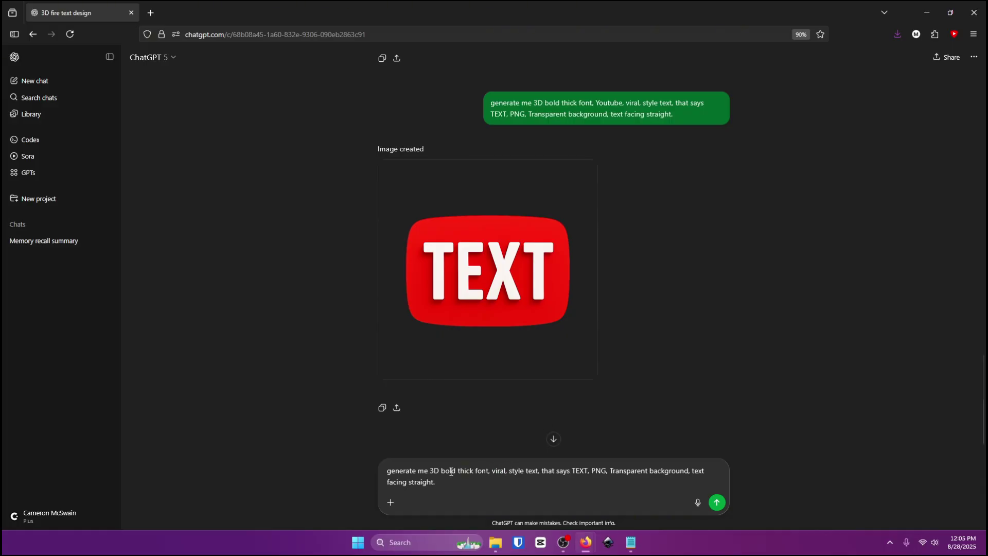
pyautogui.click(441, 471)
pyautogui.write('text')
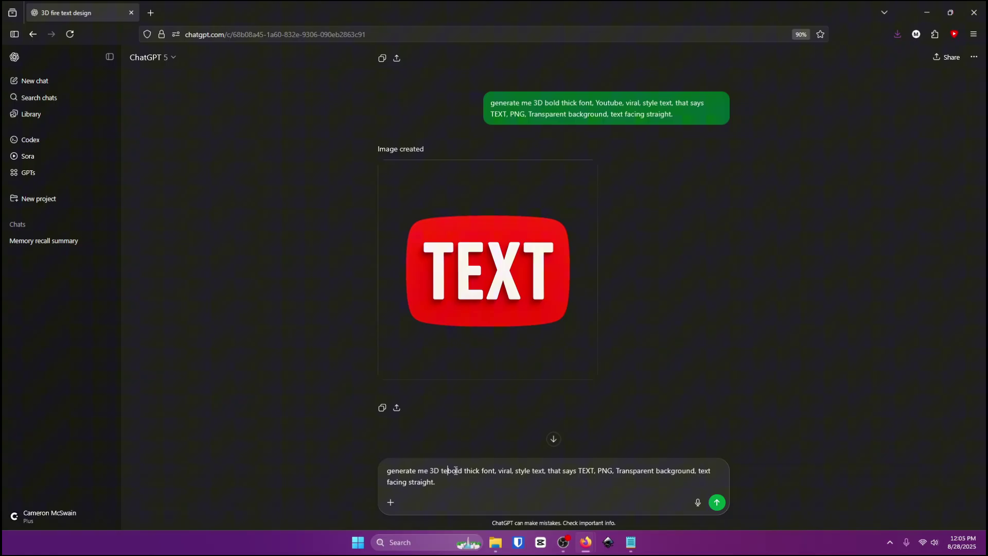
pyautogui.press('BackSpace')
# Send the revised viral-style prompt and inspect the yellow 3D TEXT image at full size.
pyautogui.write(',')
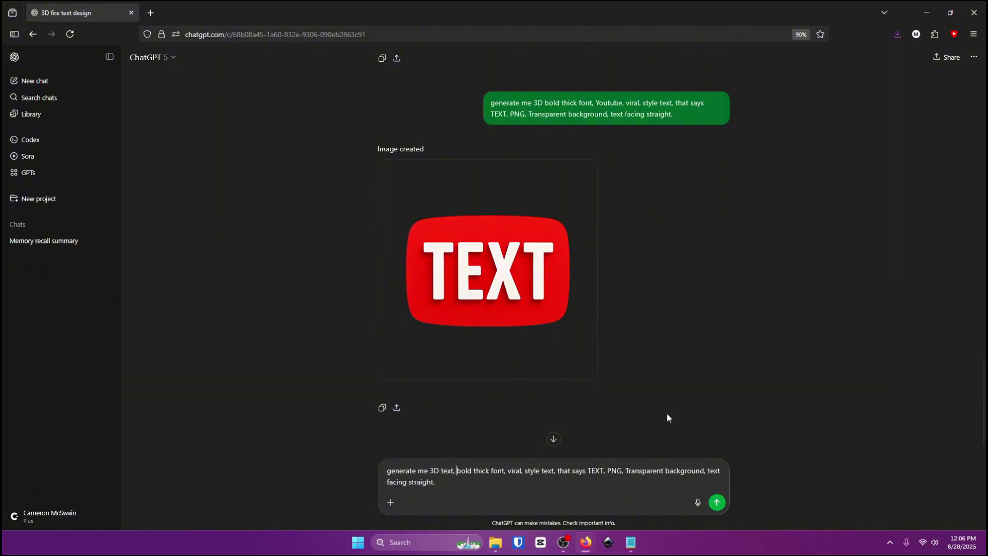
pyautogui.click(718, 503)
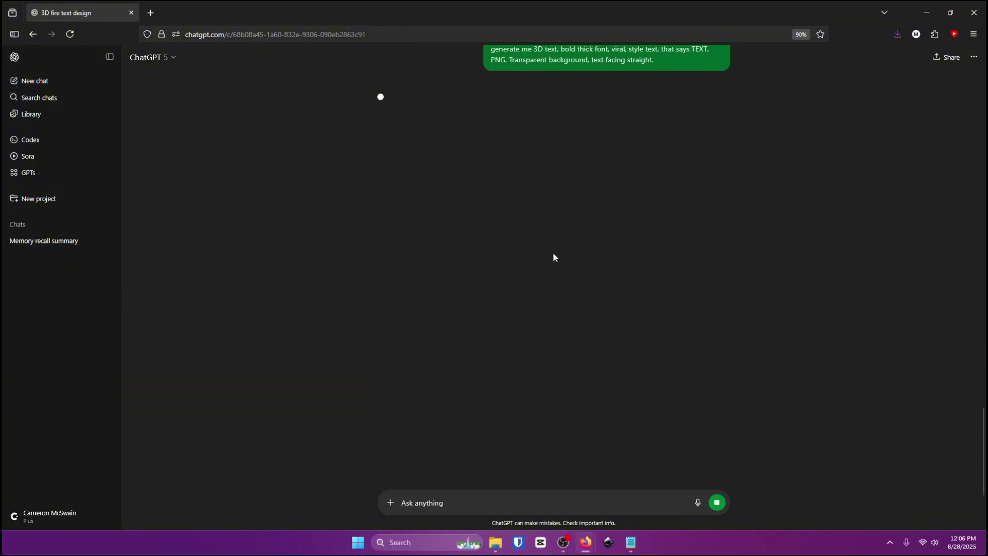
pyautogui.scroll(3, 561, 306)
pyautogui.scroll(-1, 297, 215)
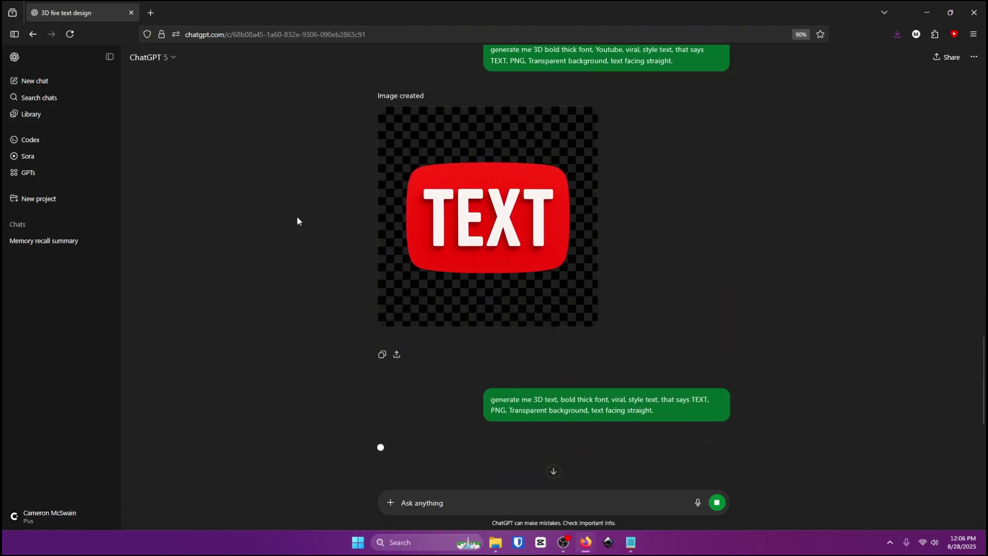
pyautogui.scroll(-3, 444, 218)
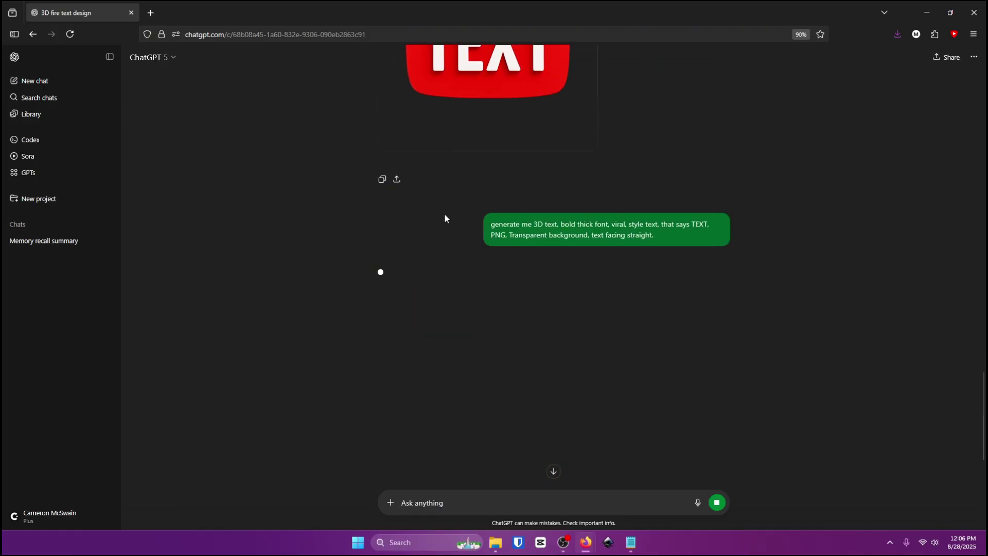
pyautogui.scroll(5, 464, 257)
pyautogui.scroll(-6, 502, 315)
pyautogui.scroll(-3, 501, 313)
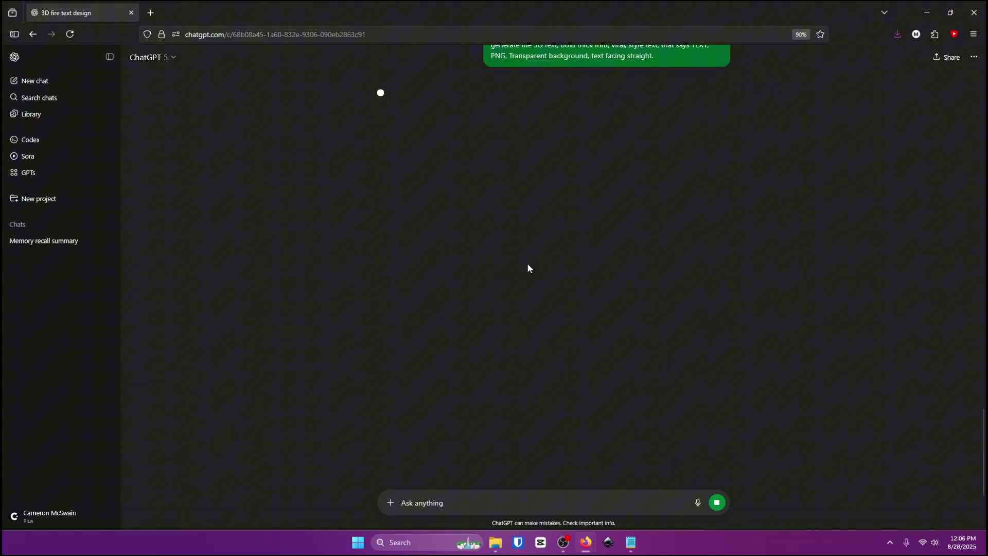
pyautogui.scroll(2, 559, 320)
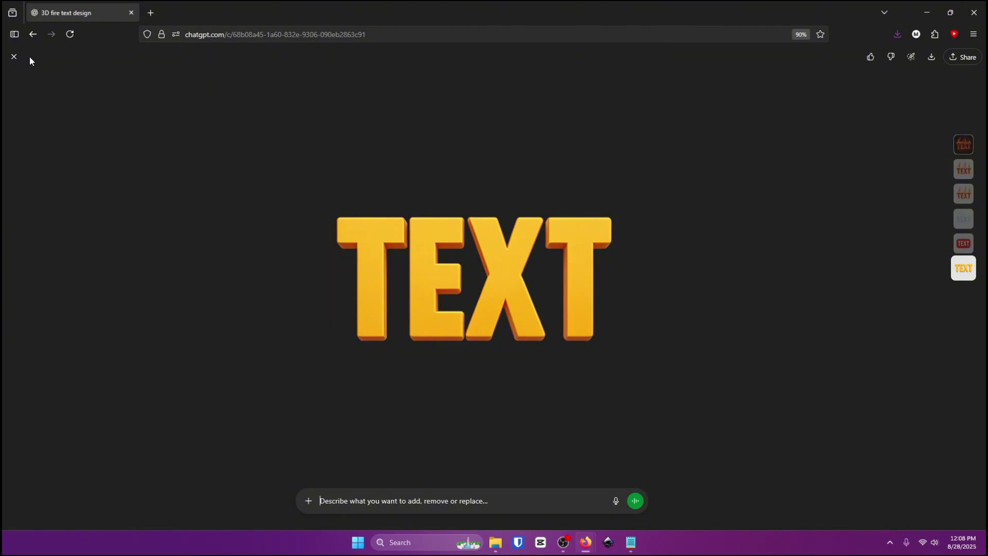
pyautogui.click(14, 56)
pyautogui.scroll(4, 683, 278)
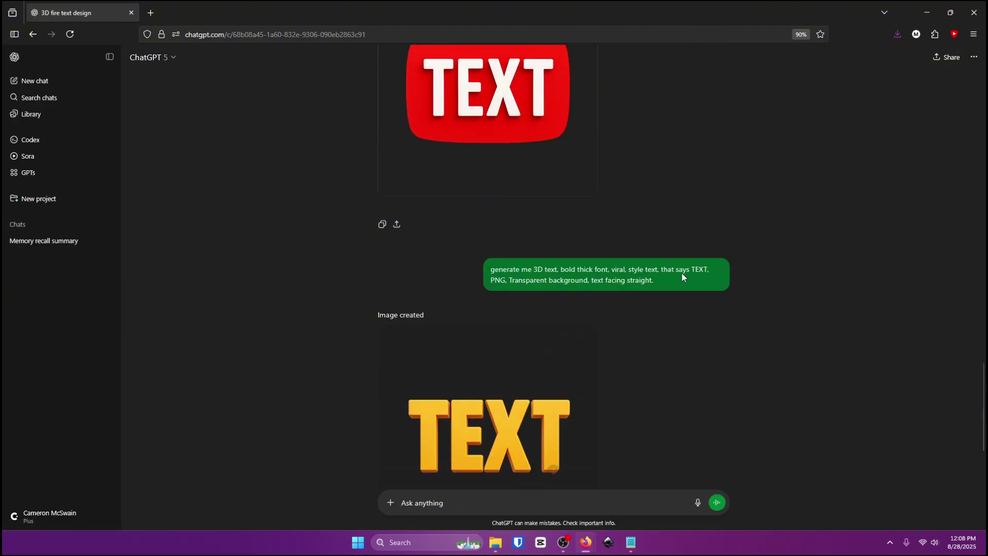
pyautogui.scroll(-4, 681, 277)
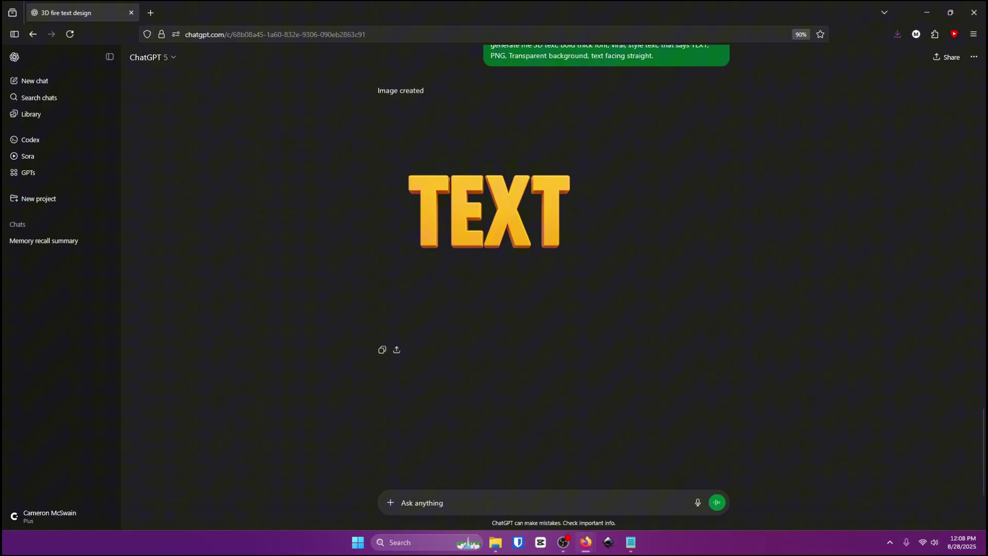
# Attach the VIRAL THUMBNAIL PACK image and ask ChatGPT for matching yellow-red 3D 'VIRAL TEXT' as transparent PNG.
pyautogui.moveTo(903, 286); pyautogui.dragTo(453, 288)
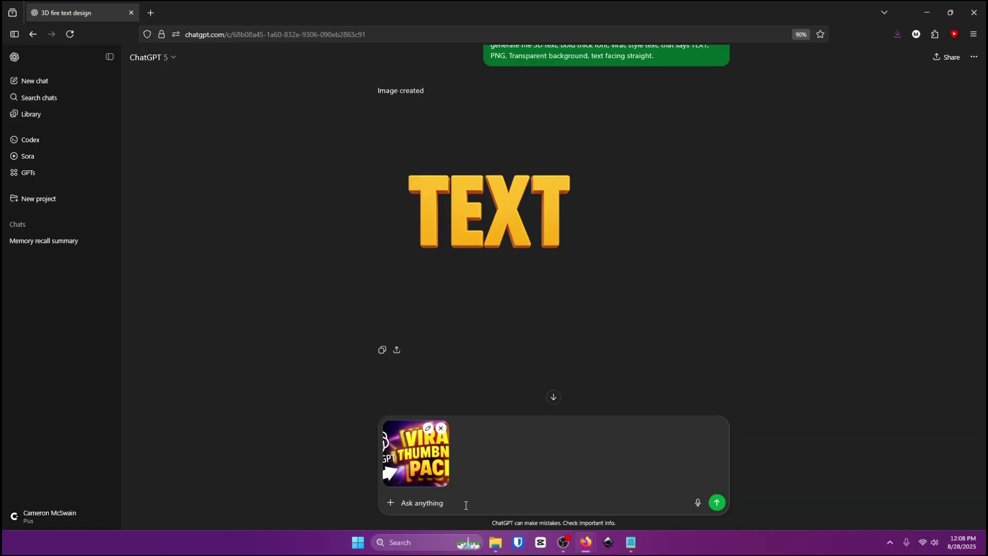
pyautogui.write('Generate me text that looks just like from this image')
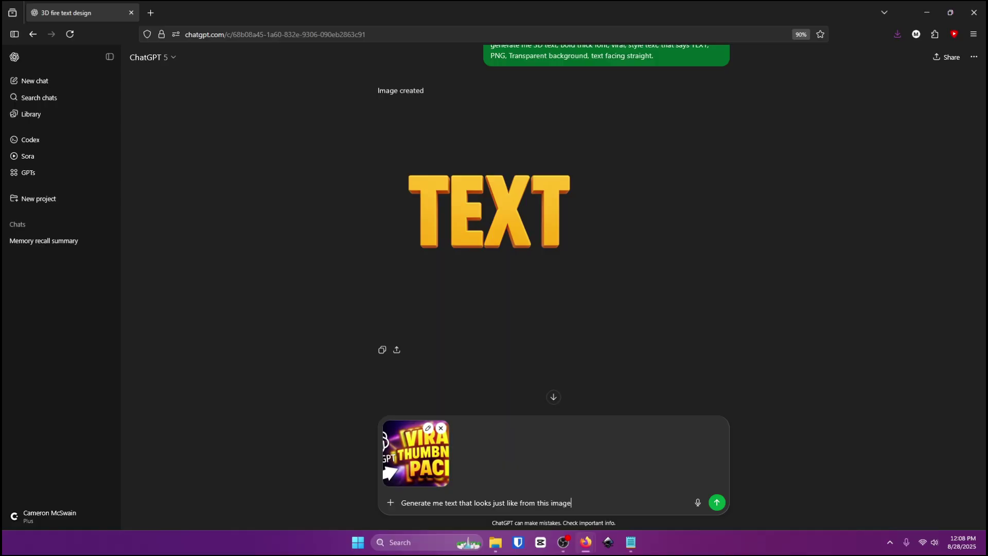
pyautogui.write(' the "viral thumbnail pack" text, and generat')
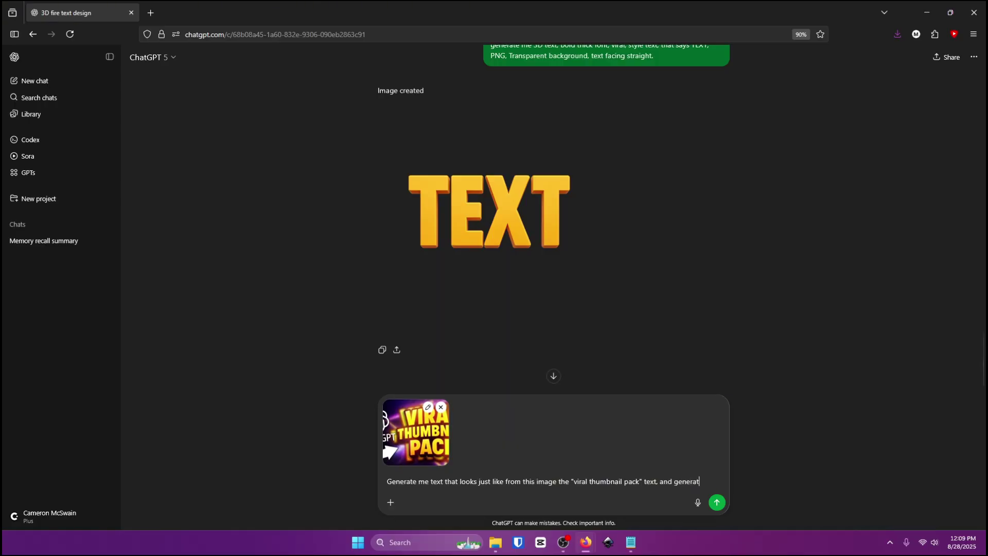
pyautogui.write('e it on a png')
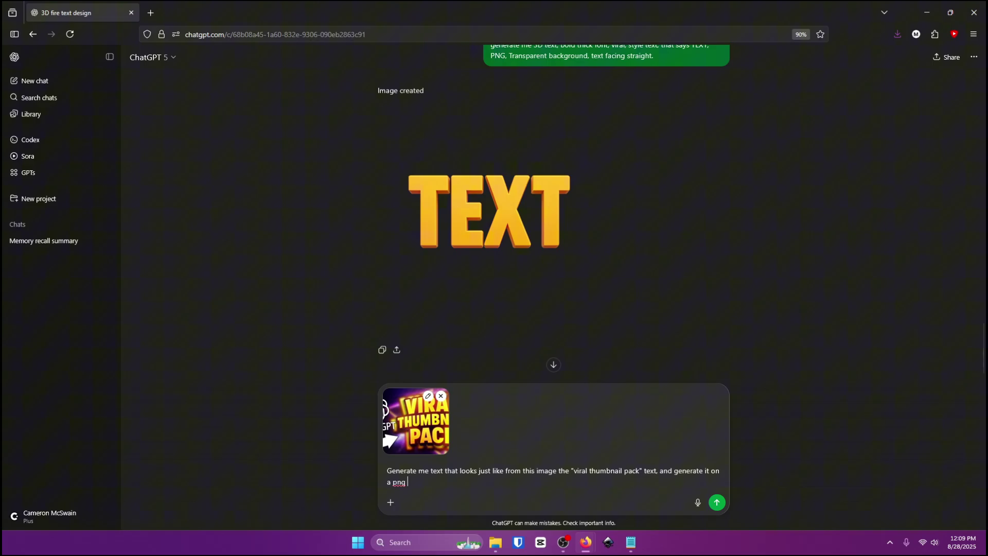
pyautogui.write(' transparent background, make the text say, Viral Text')
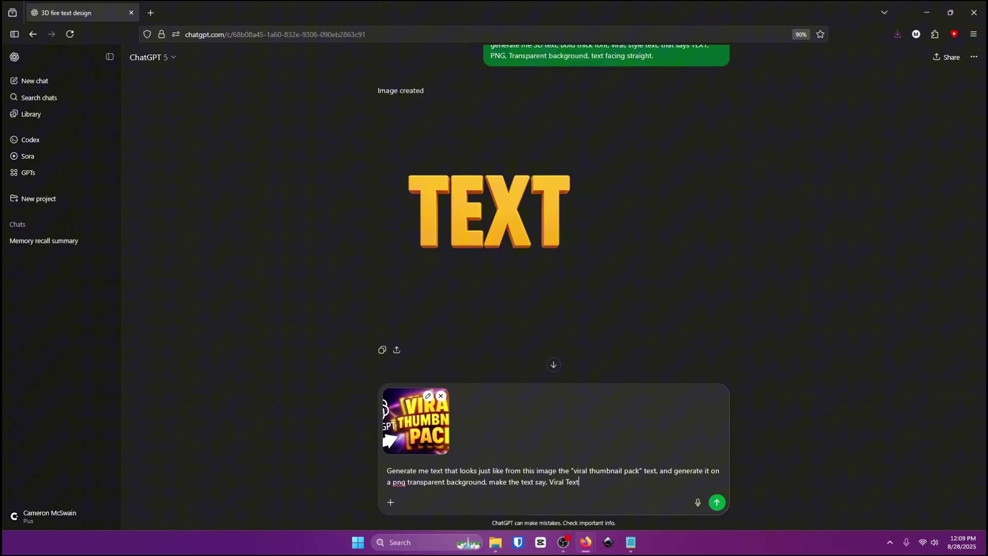
pyautogui.press('Return')
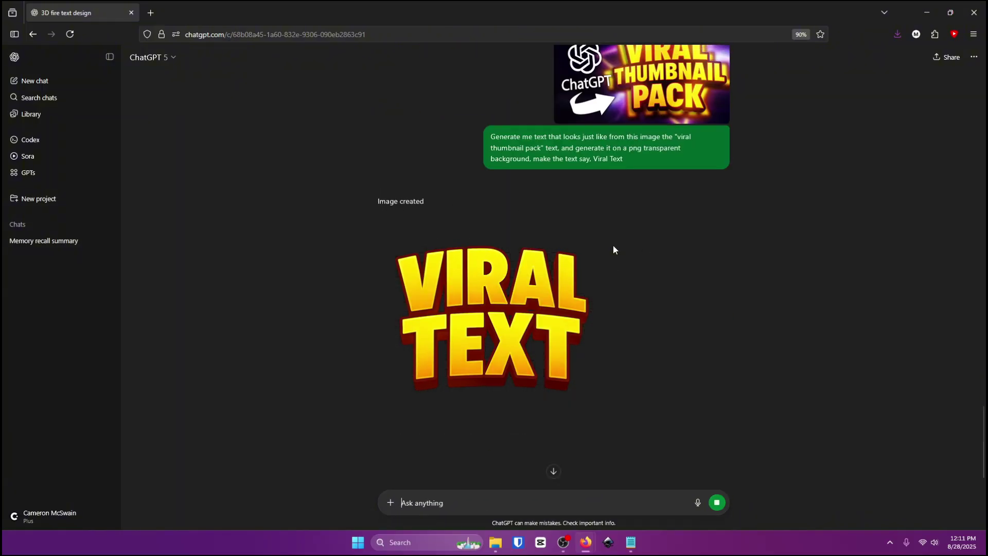
pyautogui.scroll(1, 613, 245)
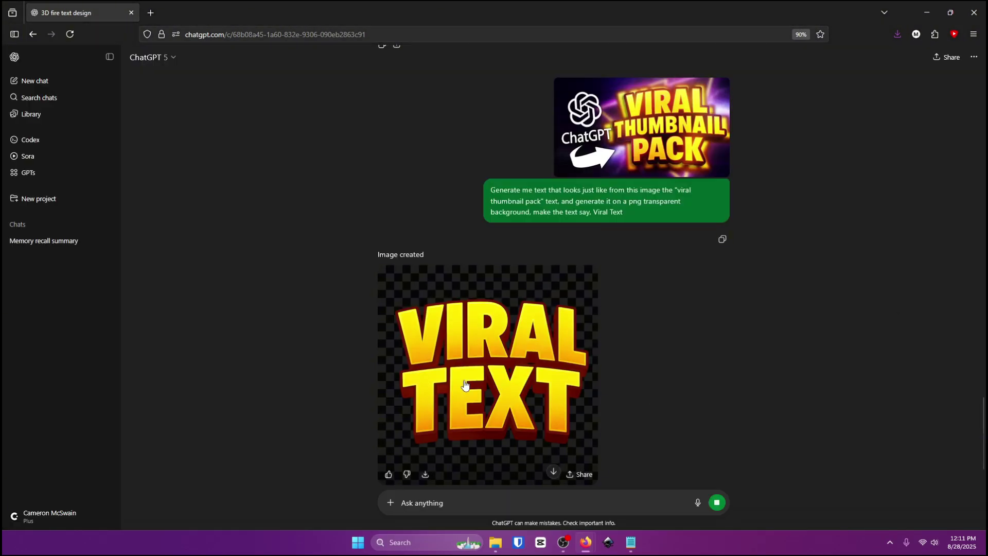
pyautogui.click(465, 384)
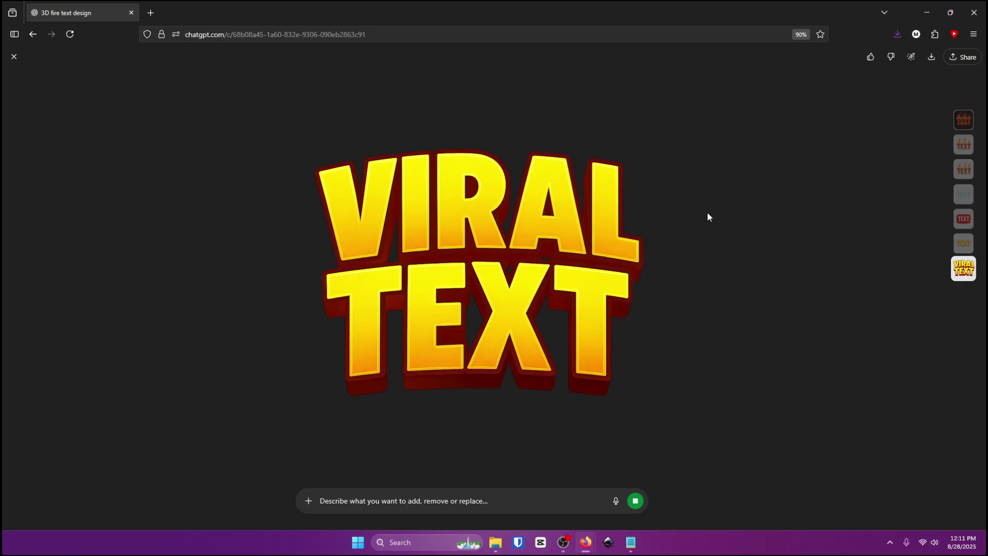
pyautogui.click(14, 57)
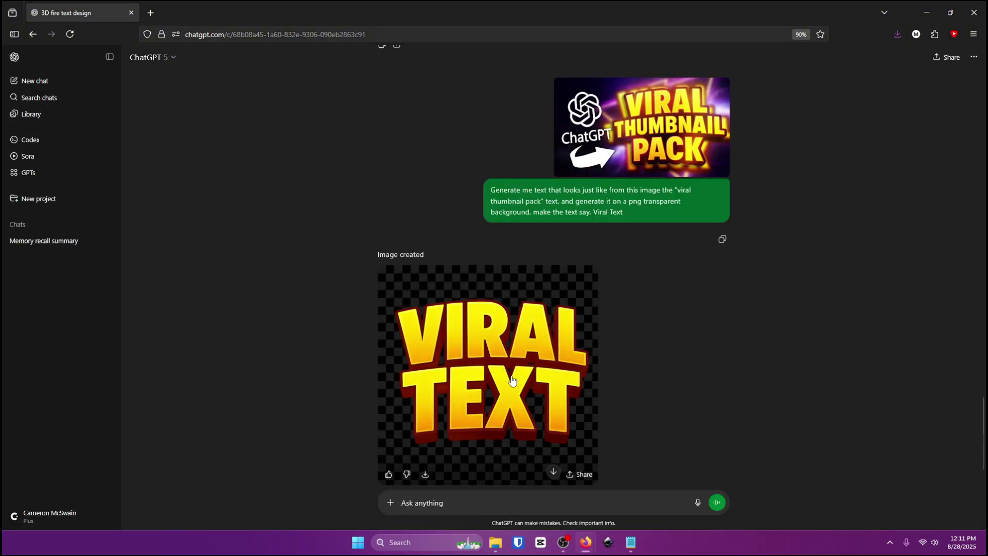
pyautogui.click(504, 383)
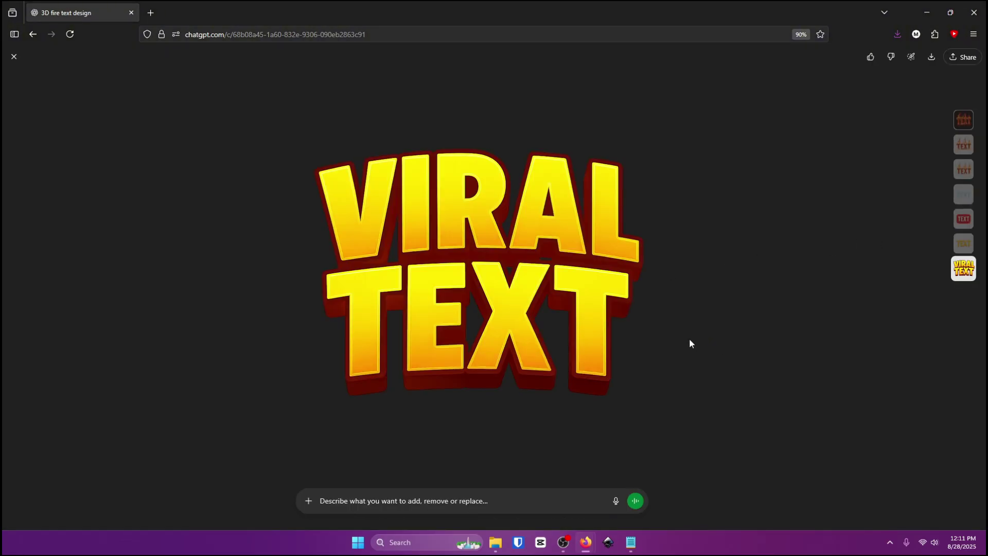
pyautogui.click(14, 57)
pyautogui.scroll(10, 416, 341)
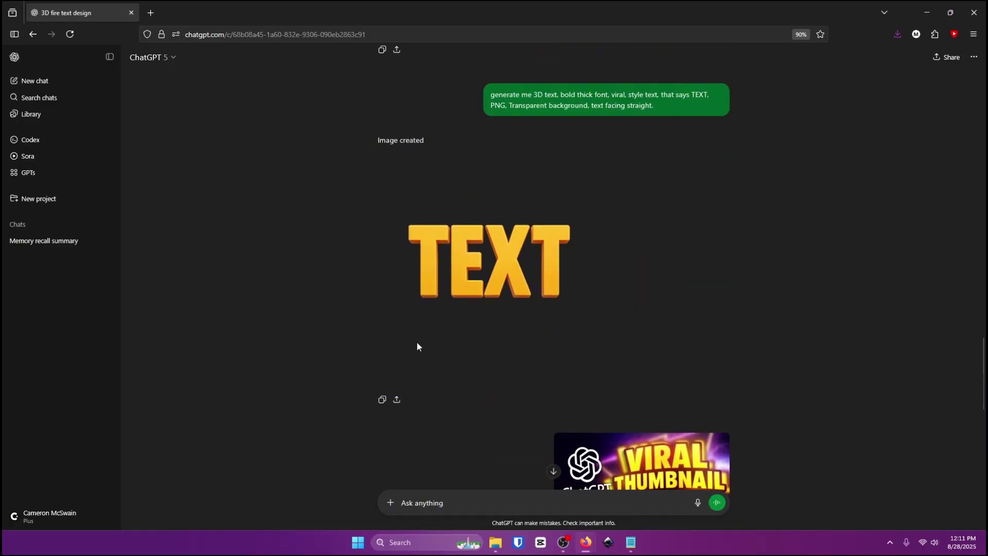
pyautogui.scroll(-15, 479, 381)
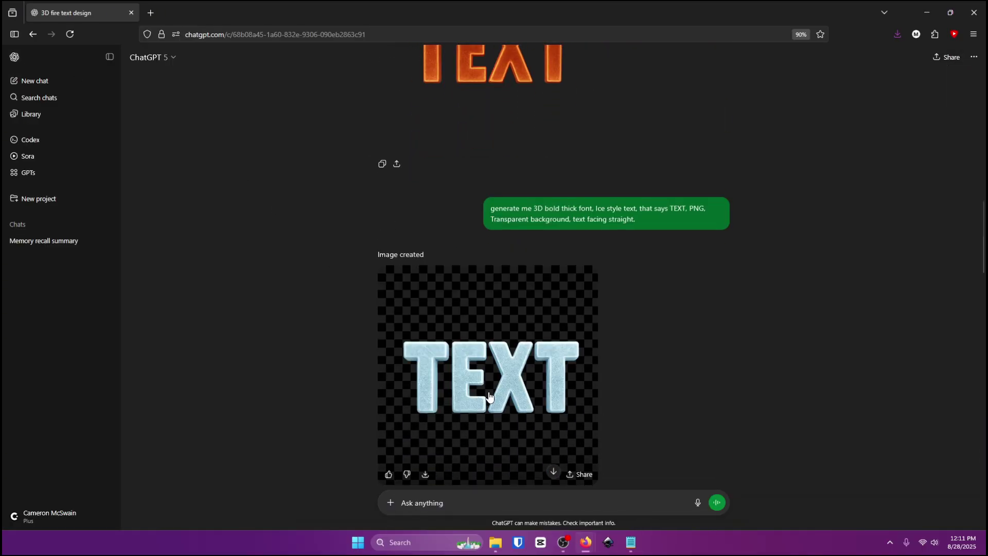
pyautogui.scroll(-5, 494, 392)
pyautogui.scroll(4, 494, 360)
pyautogui.click(508, 293)
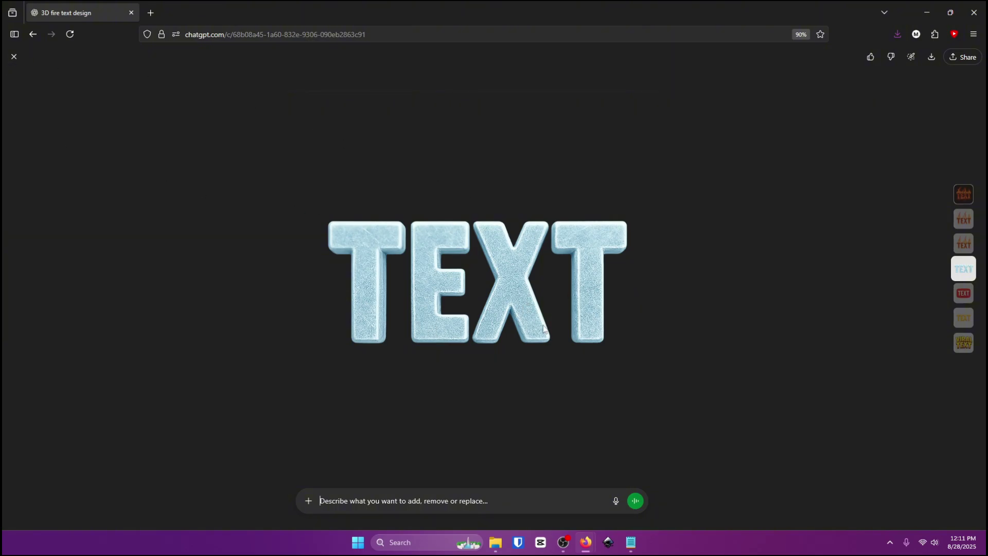
pyautogui.click(22, 61)
pyautogui.scroll(-10, 389, 380)
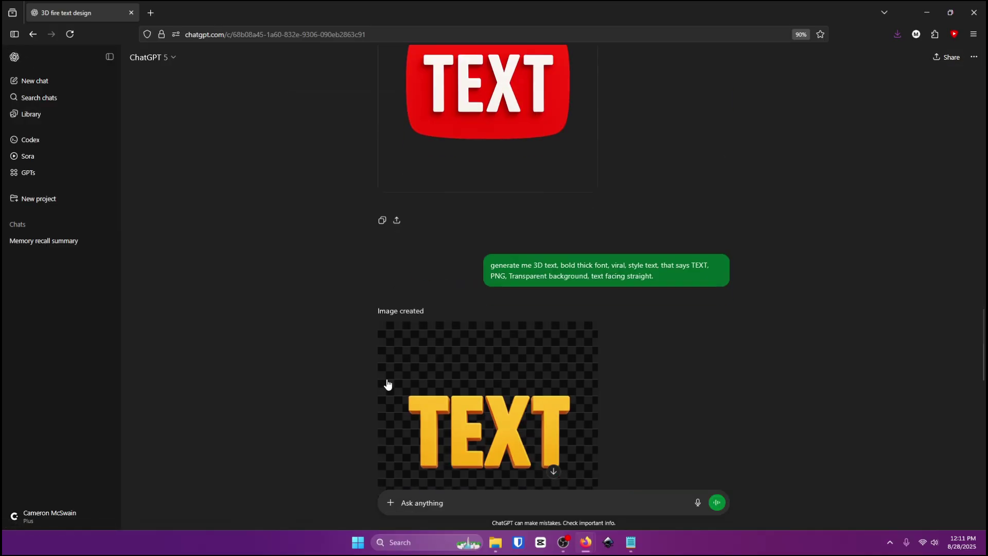